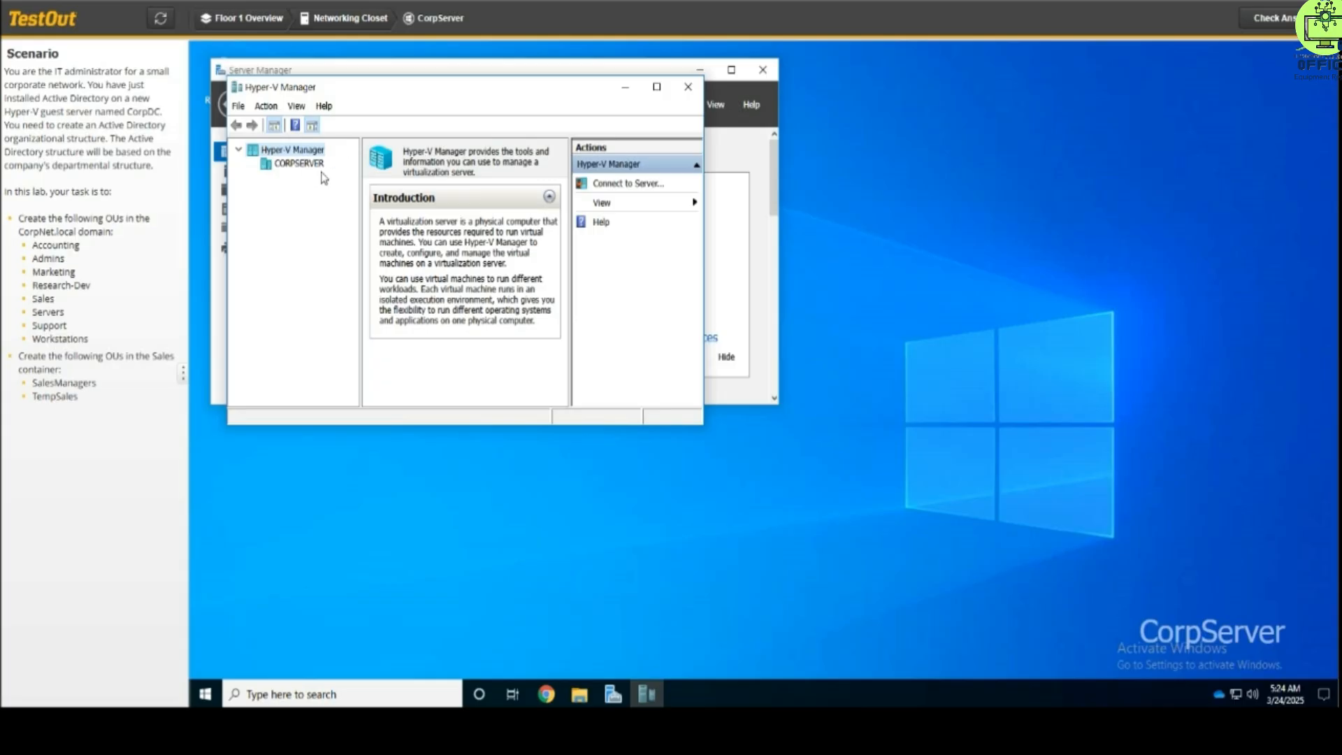
Connect to the CorpDC virtual machine on CORPSERVER and open Active Directory Users and Computers there
click(307, 167)
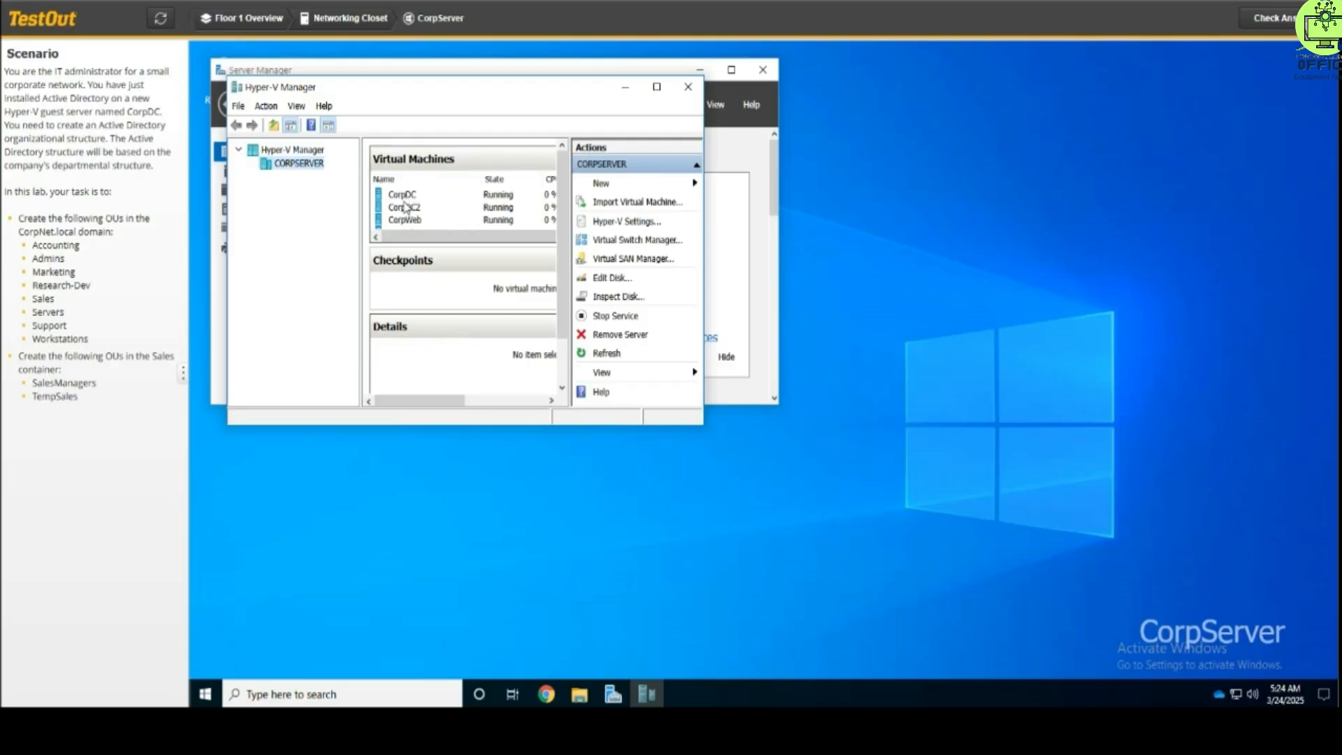
click(401, 196)
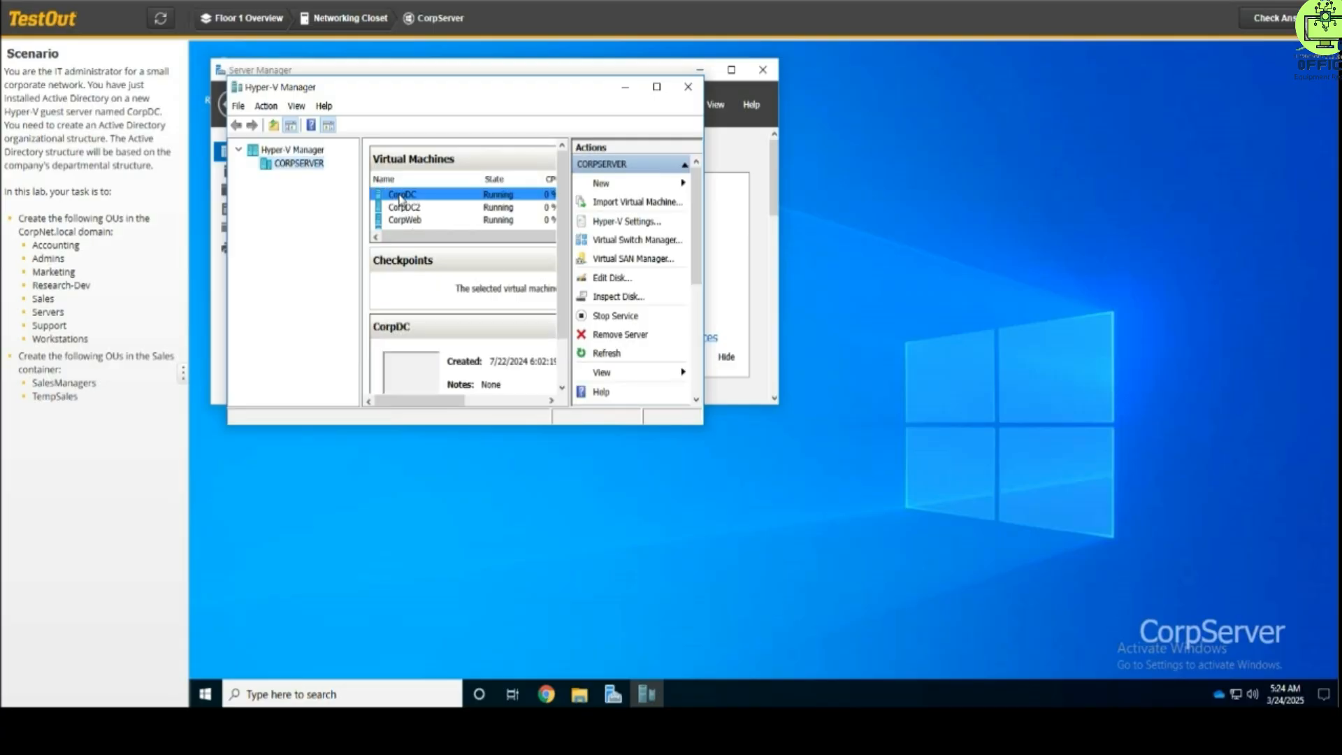
double_click(401, 197)
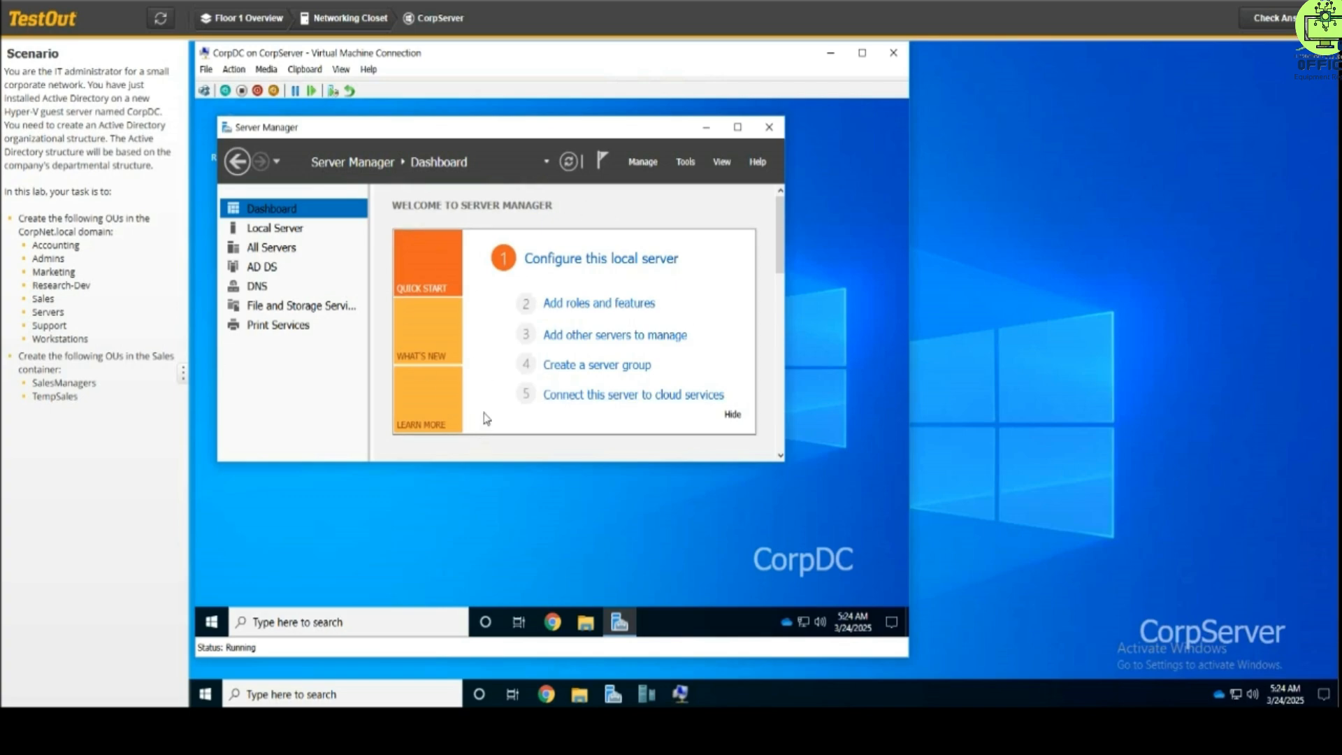
click(687, 163)
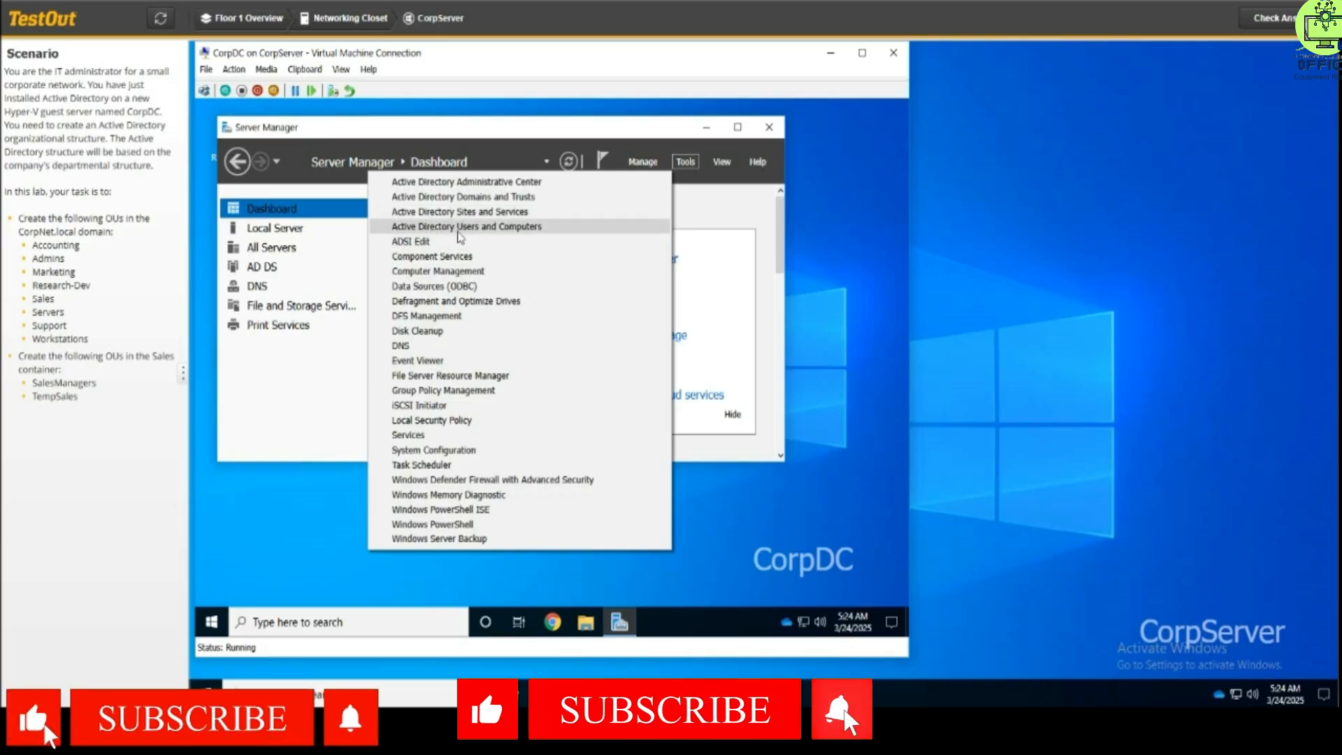
click(503, 229)
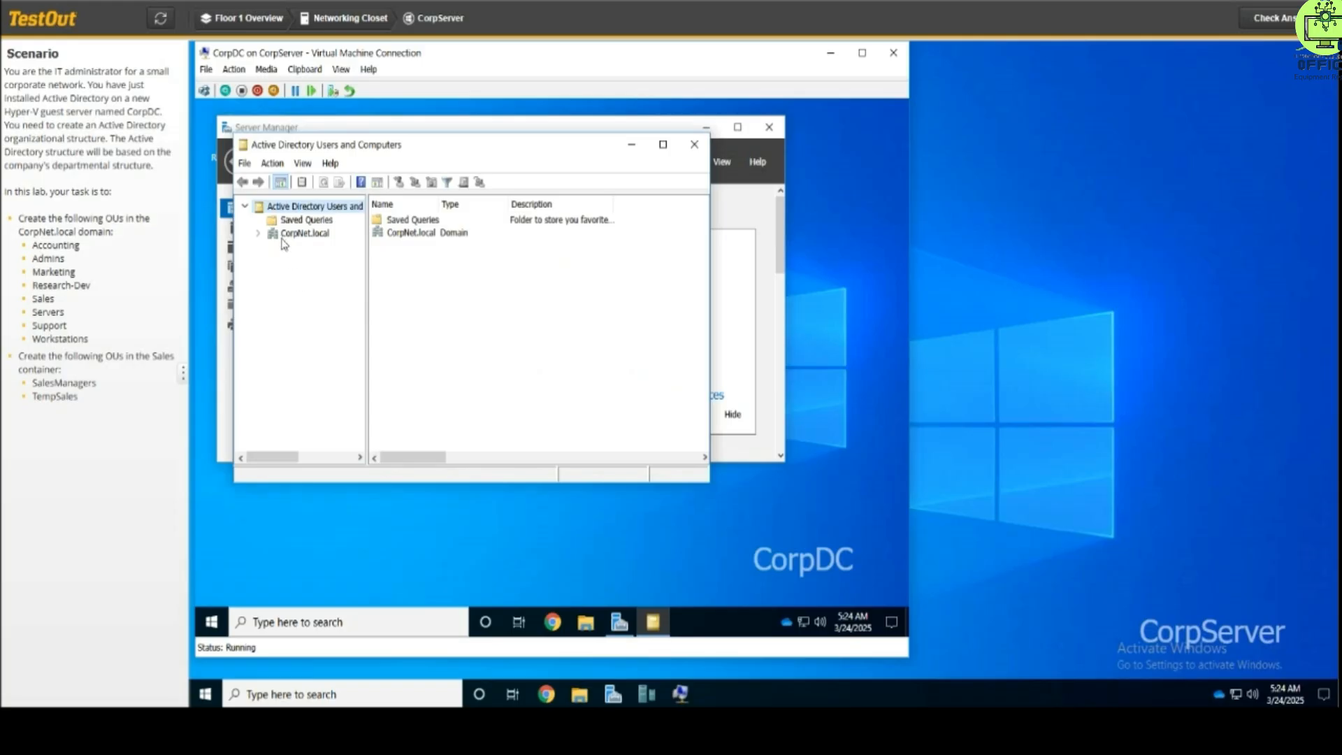
Create an organizational unit named Accounting in the CorpNet.local domain, protected from accidental deletion
click(289, 233)
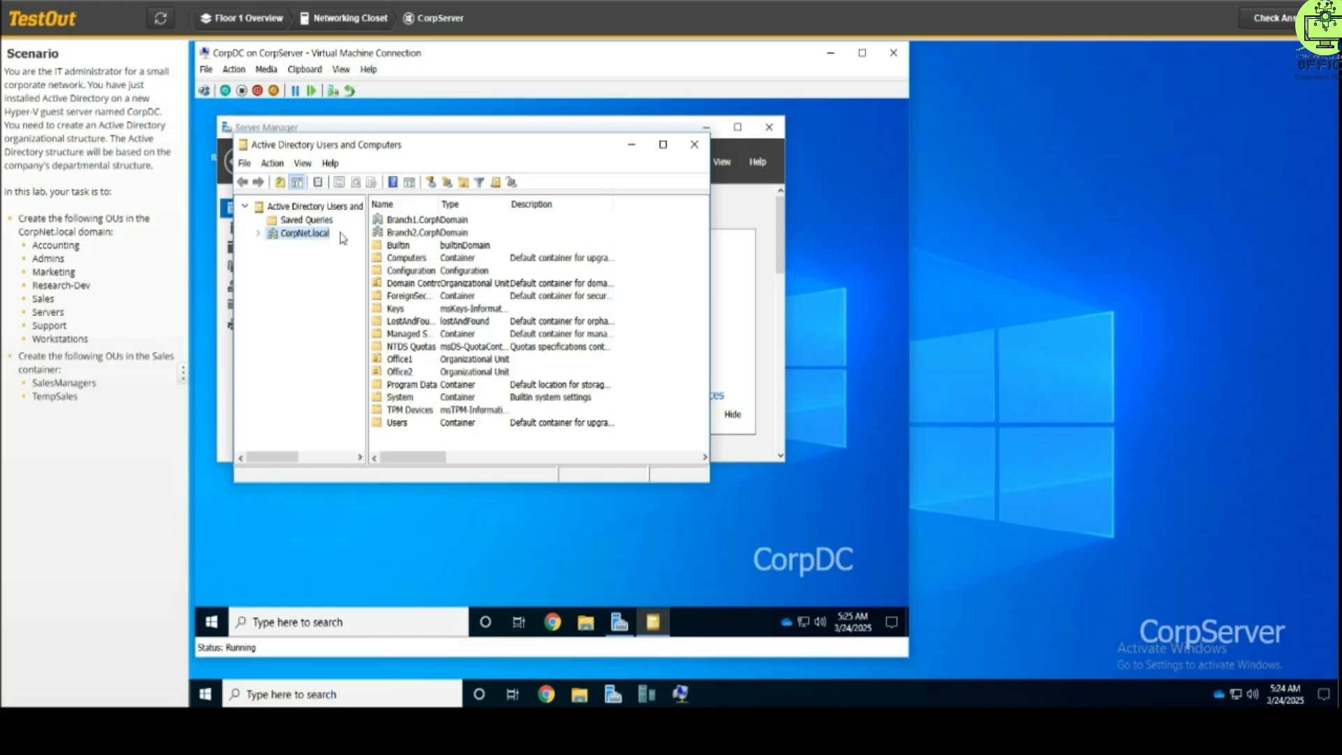
click(463, 182)
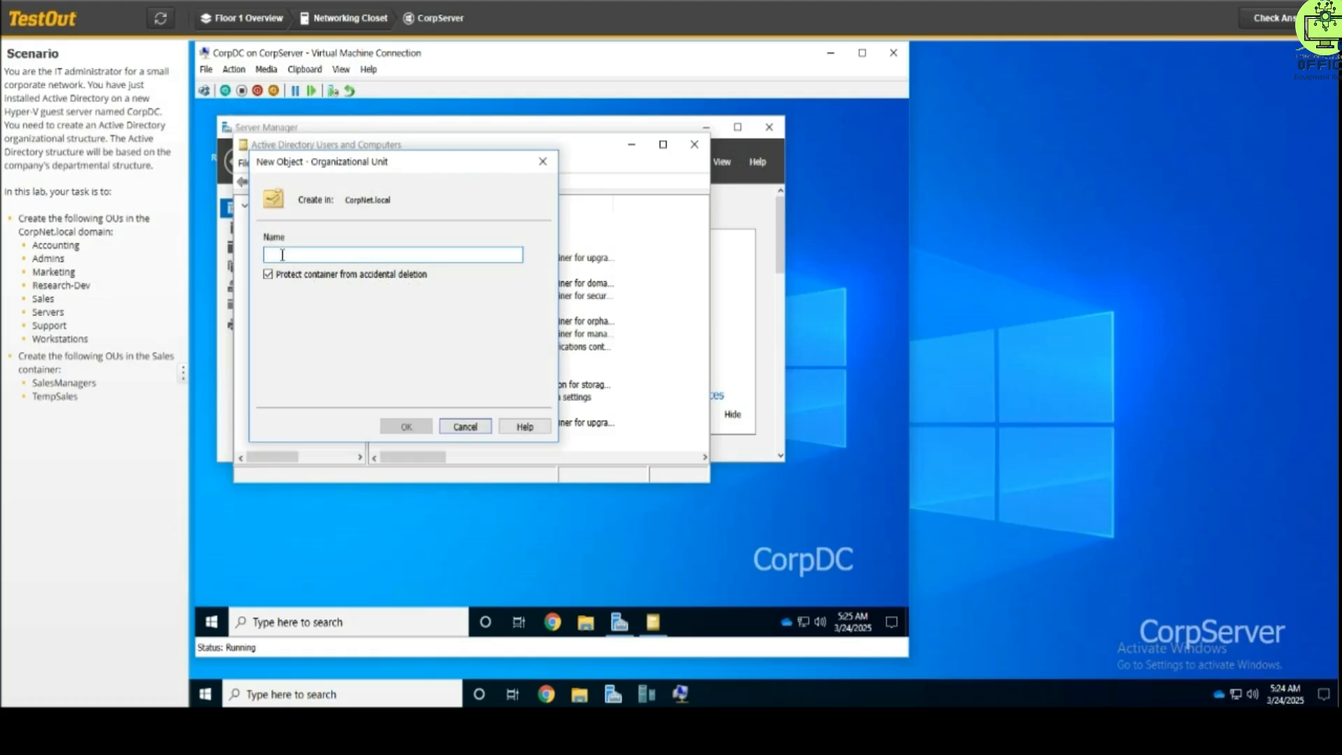
text(Accounting)
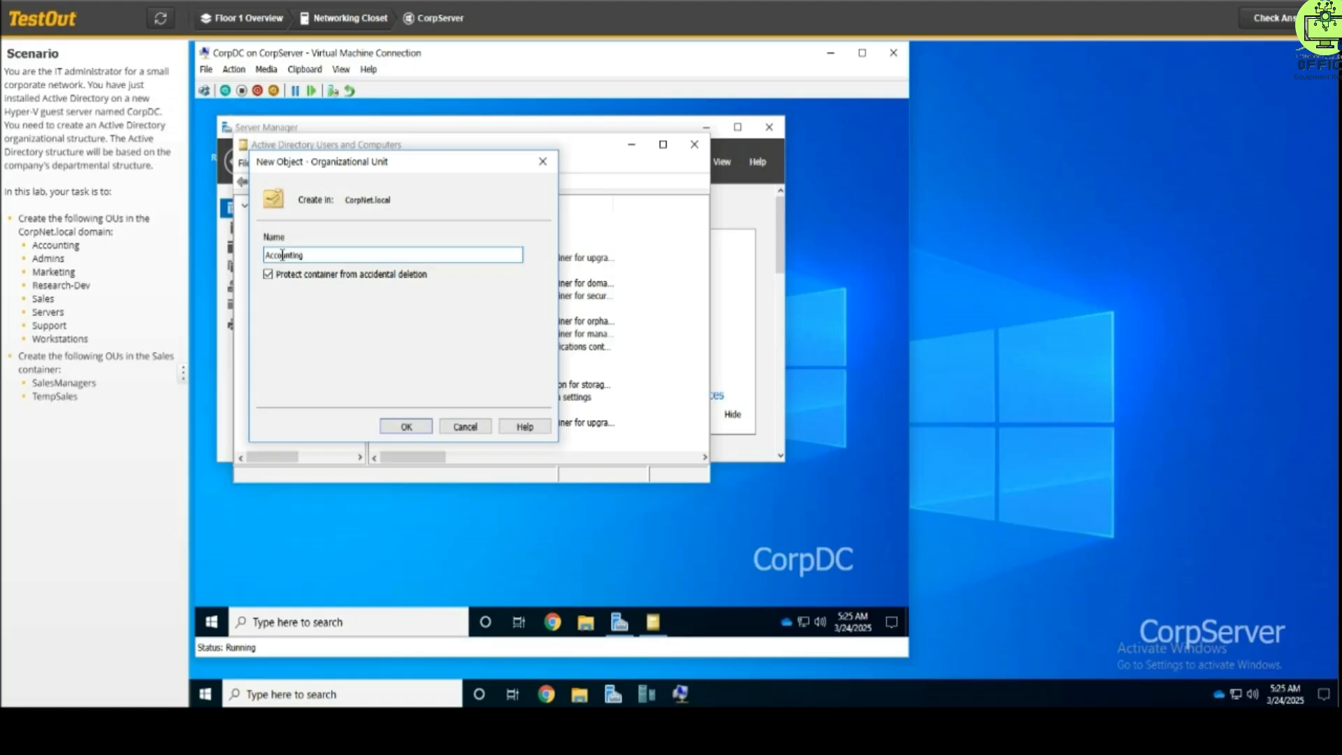
key(Return)
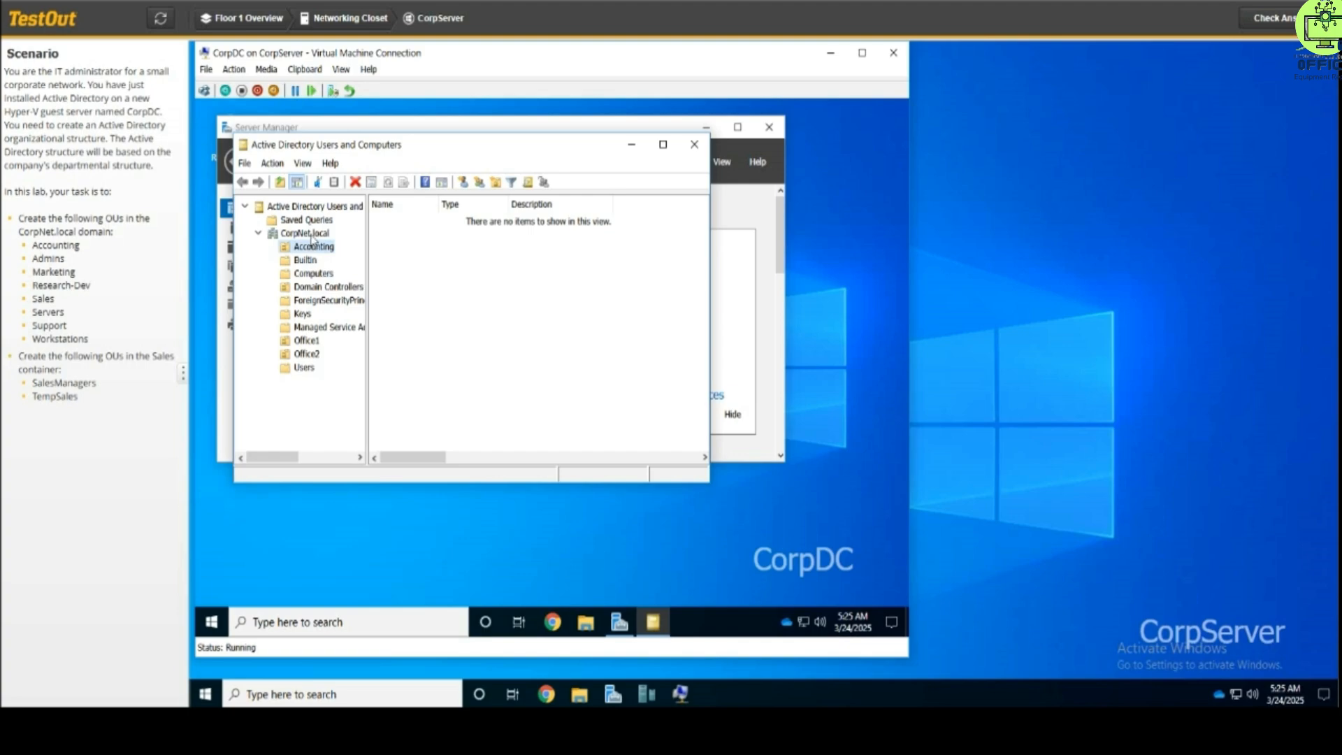
Create an organizational unit named Admins directly under the CorpNet.local domain
click(310, 234)
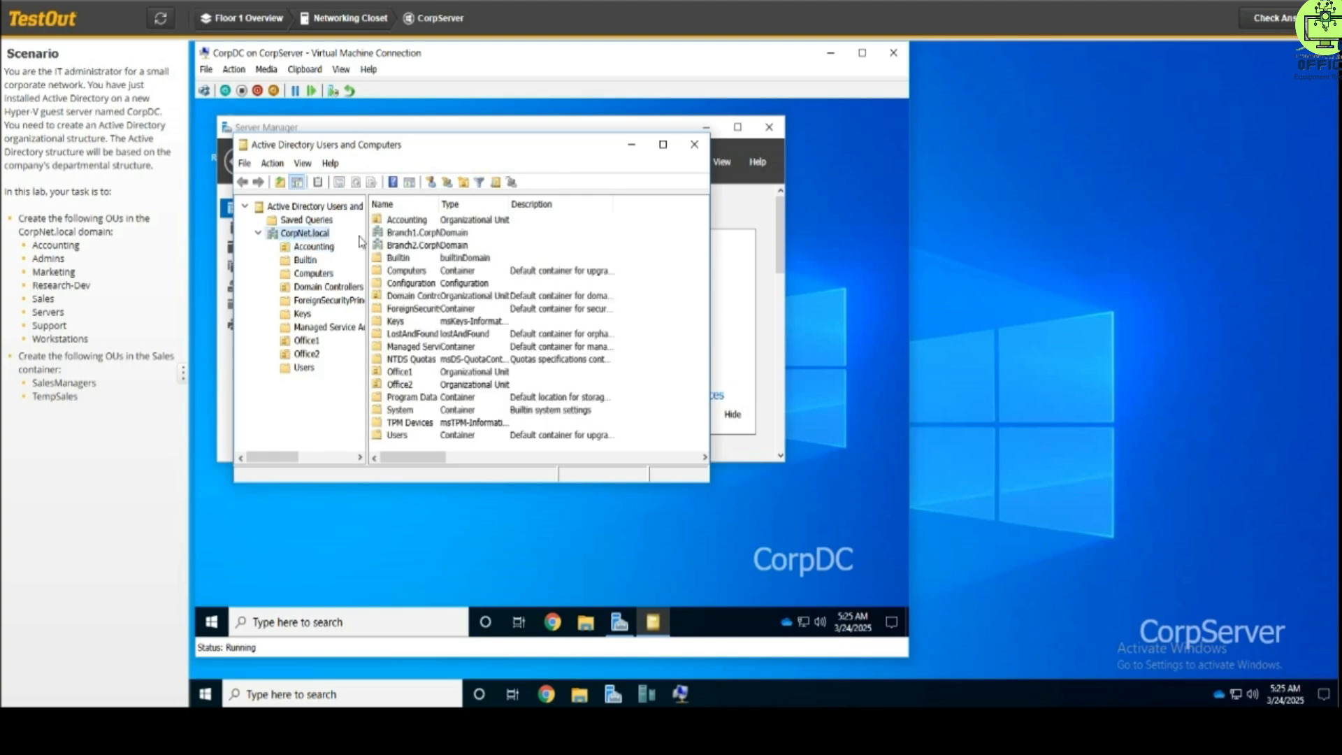
click(463, 183)
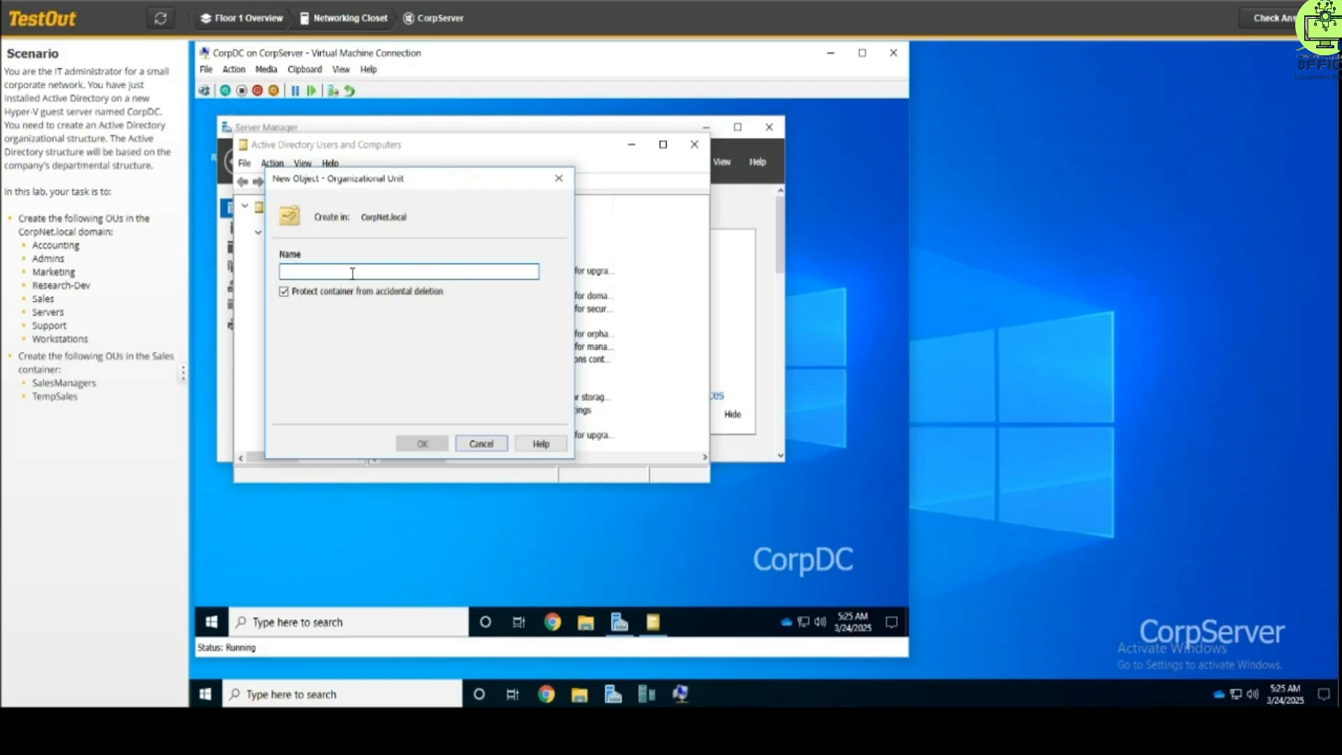
text(Admins)
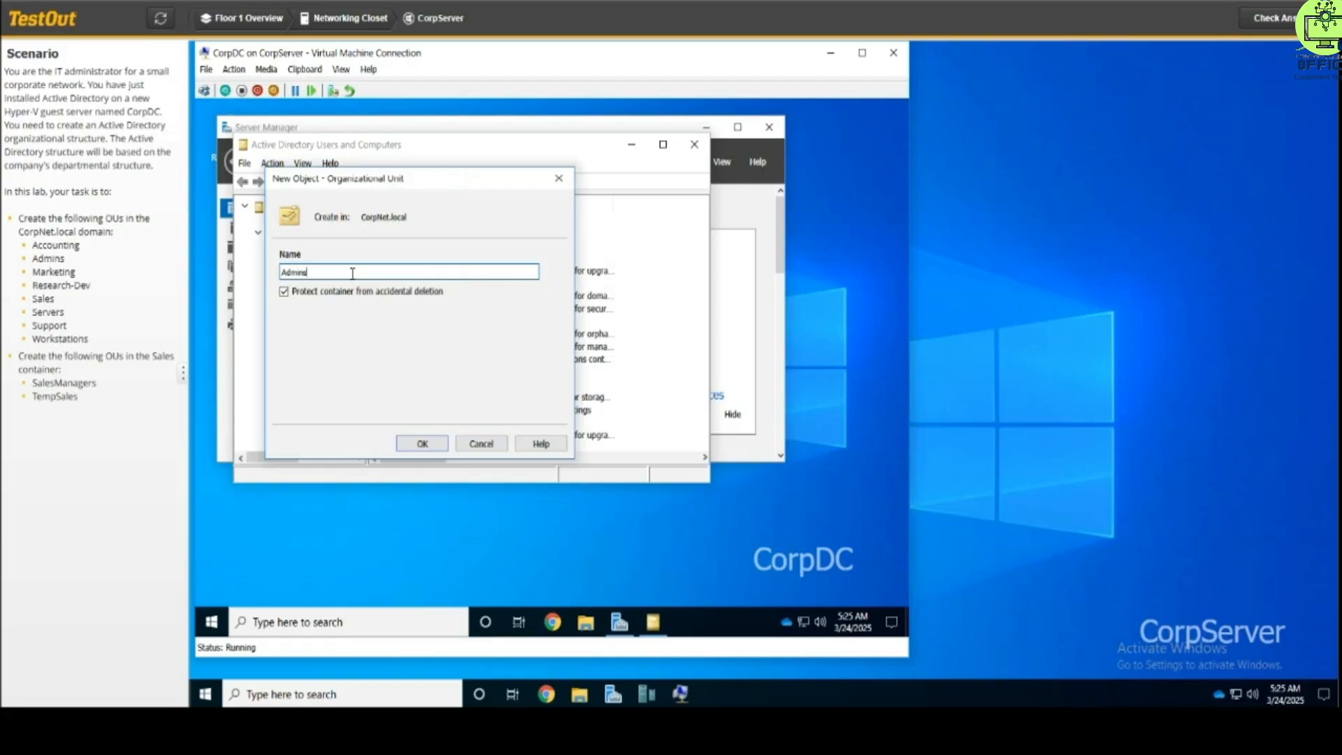
key(Return)
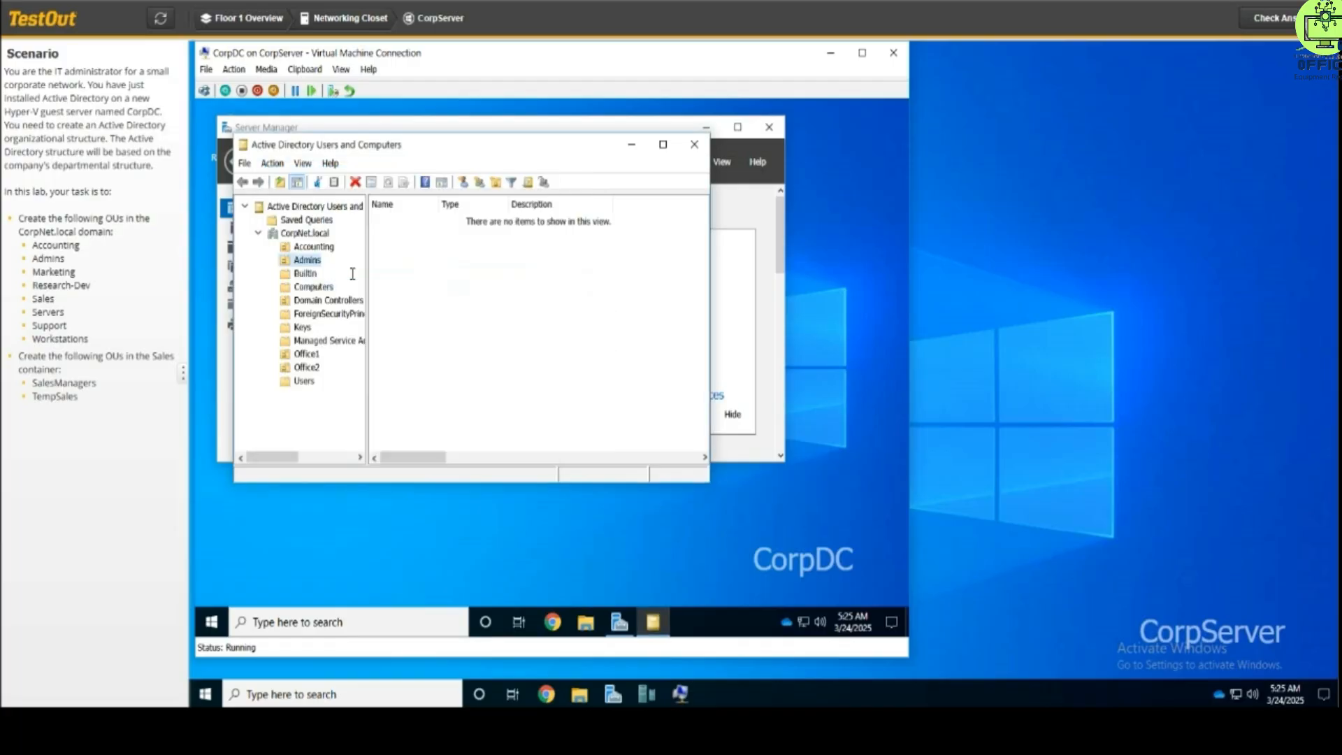
Create an organizational unit named Marketing directly under the CorpNet.local domain
click(306, 236)
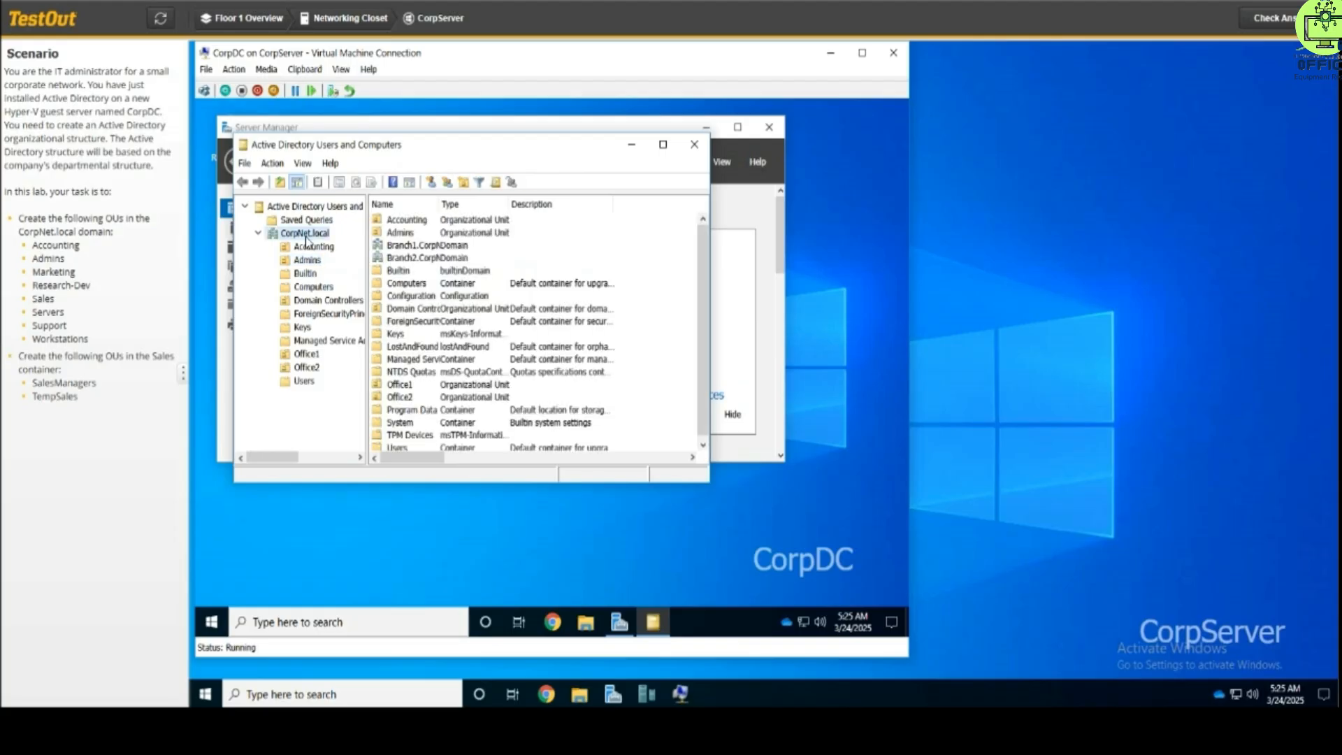
click(464, 183)
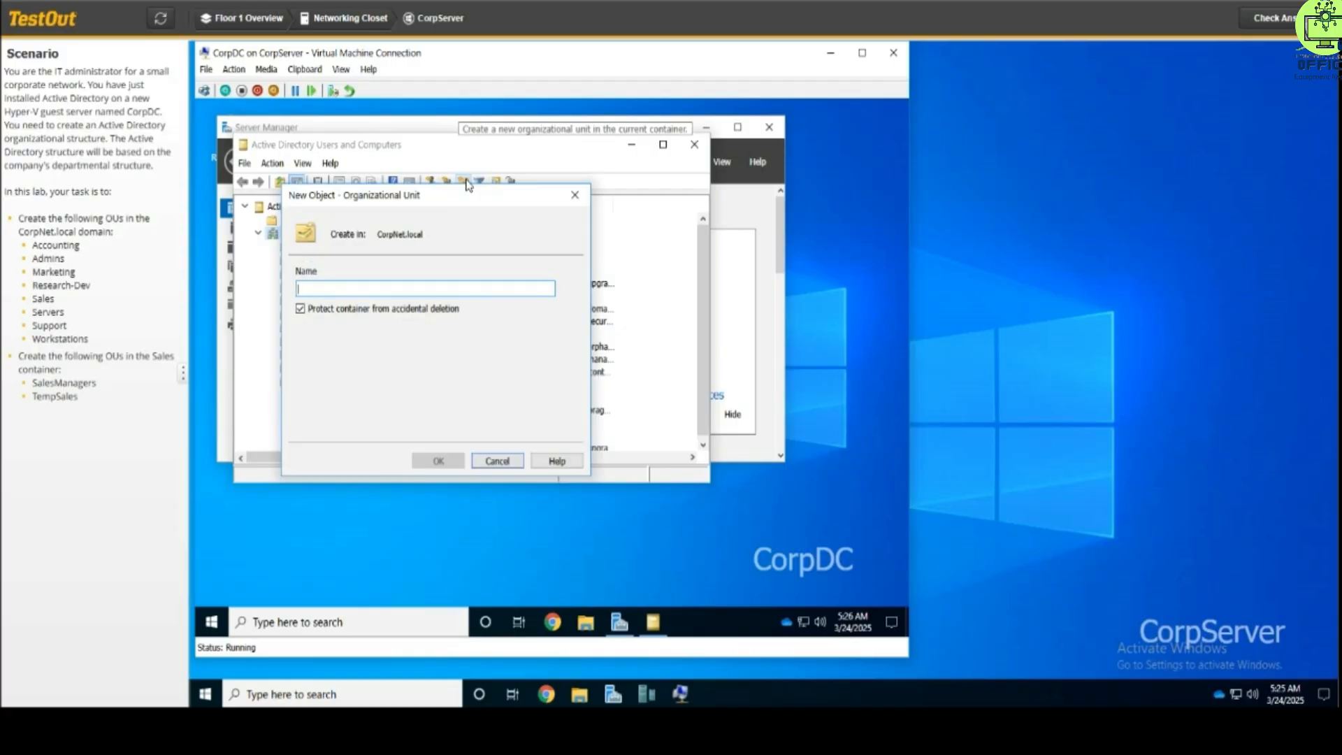
text(Marketing)
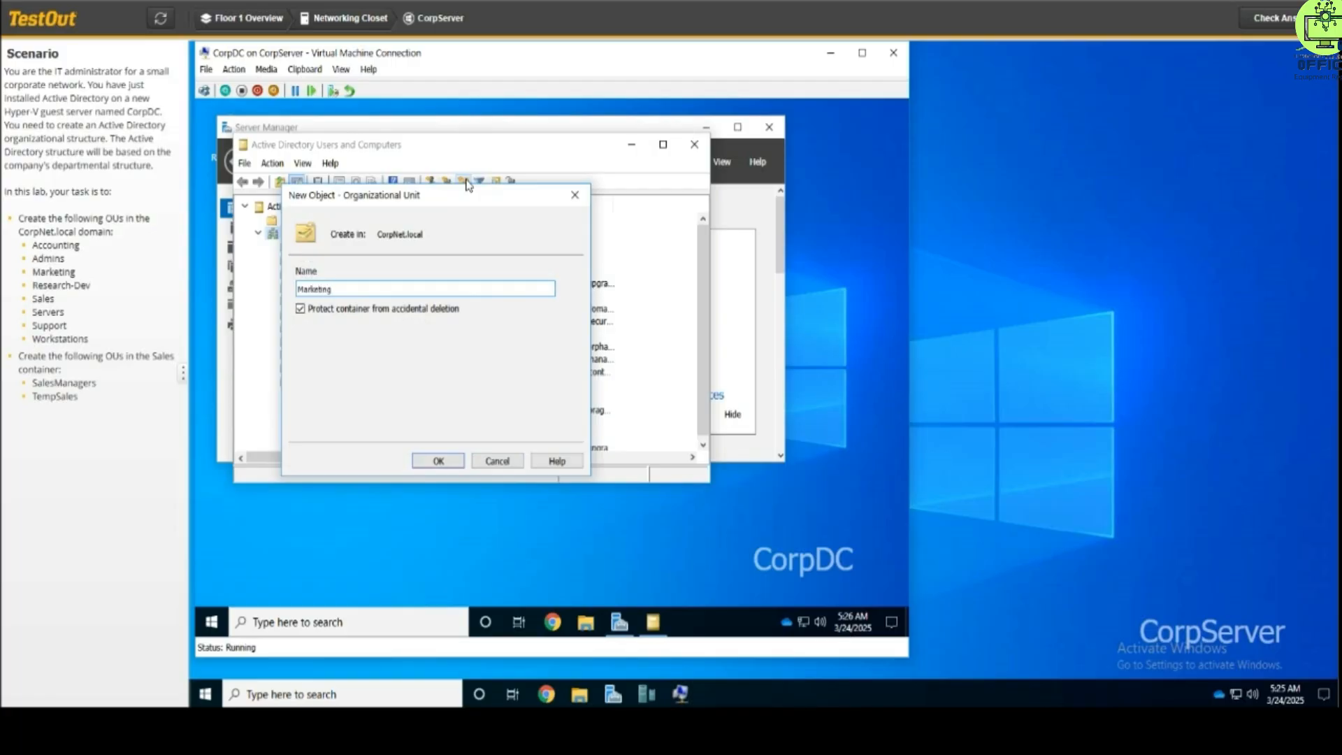
key(Return)
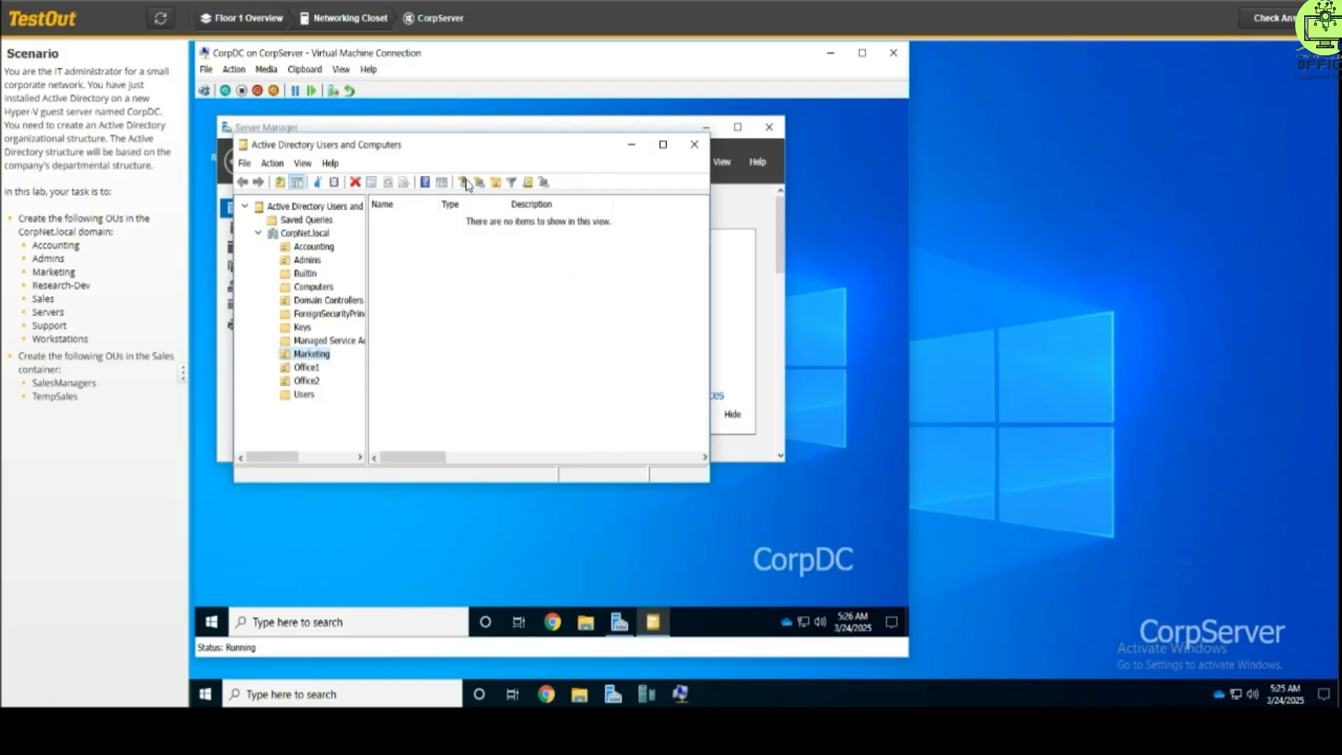
Create an organizational unit named Rsearch-Dev directly under the CorpNet.local domain
click(303, 234)
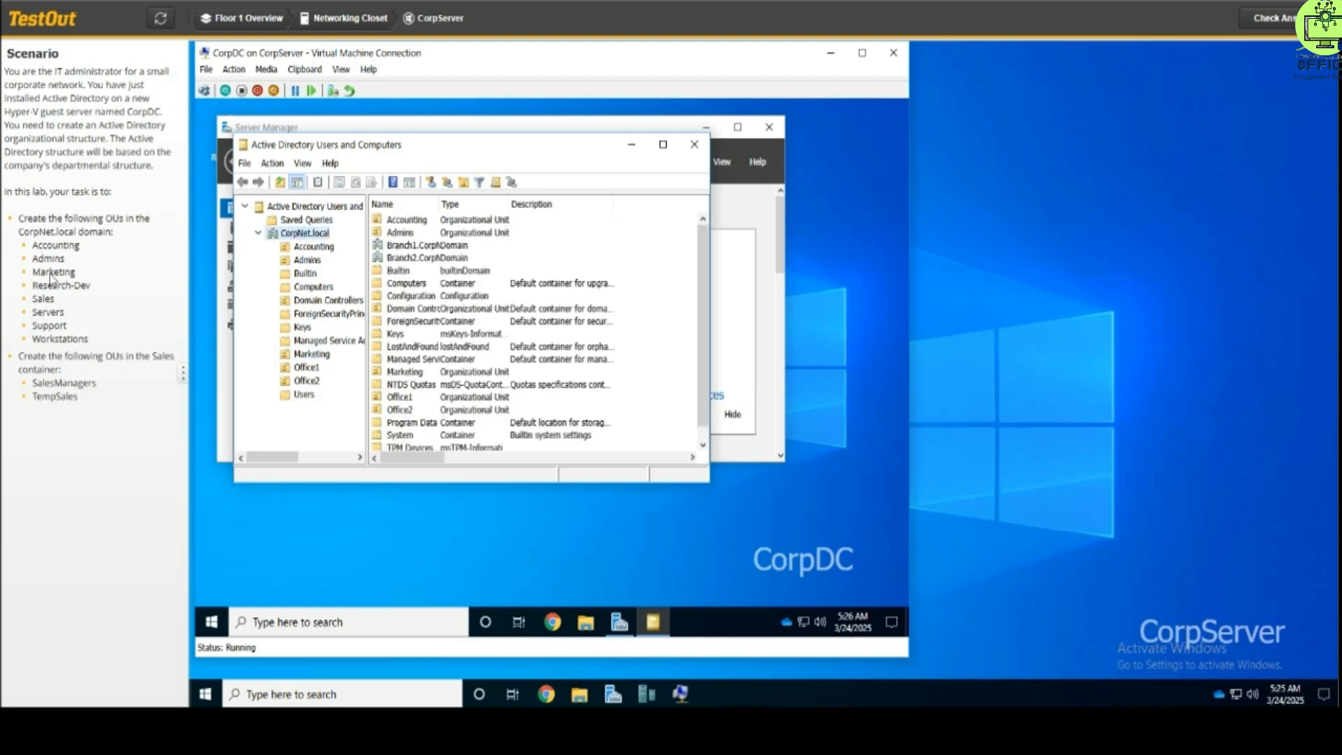
click(463, 182)
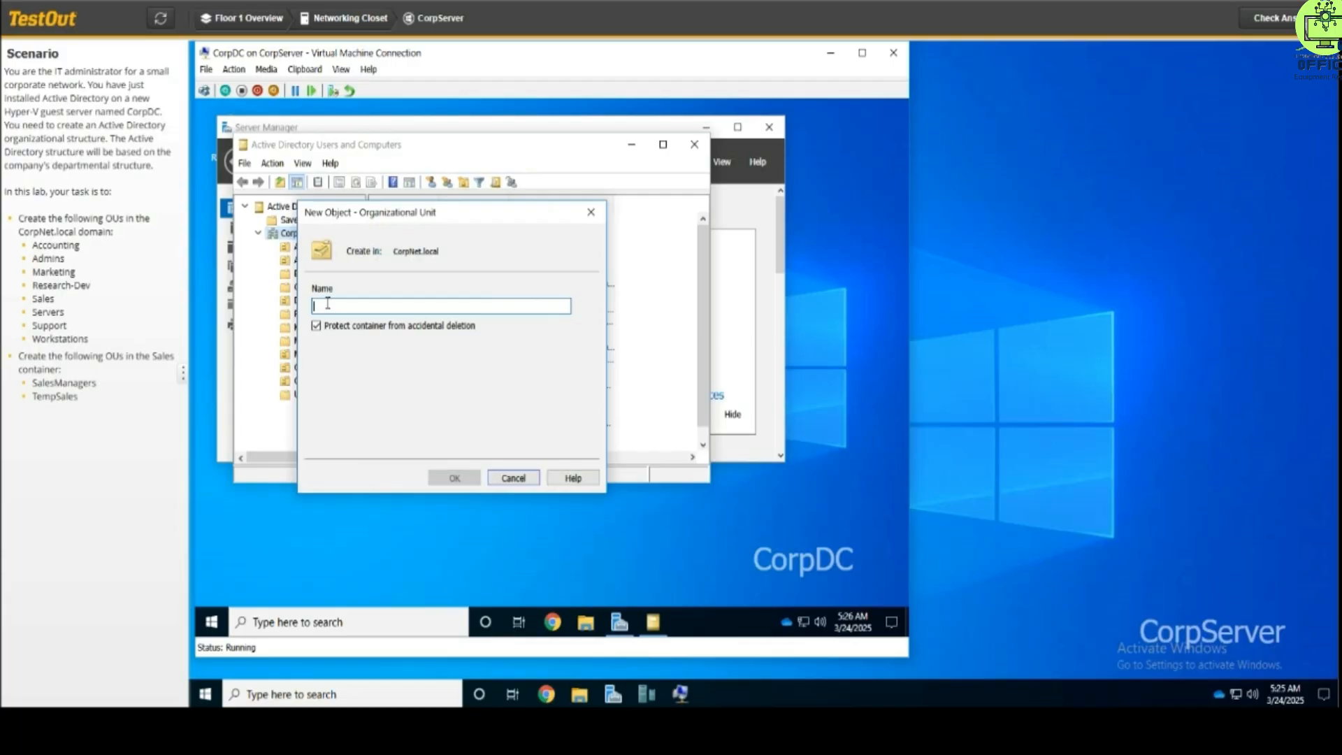
text(Research-Dev)
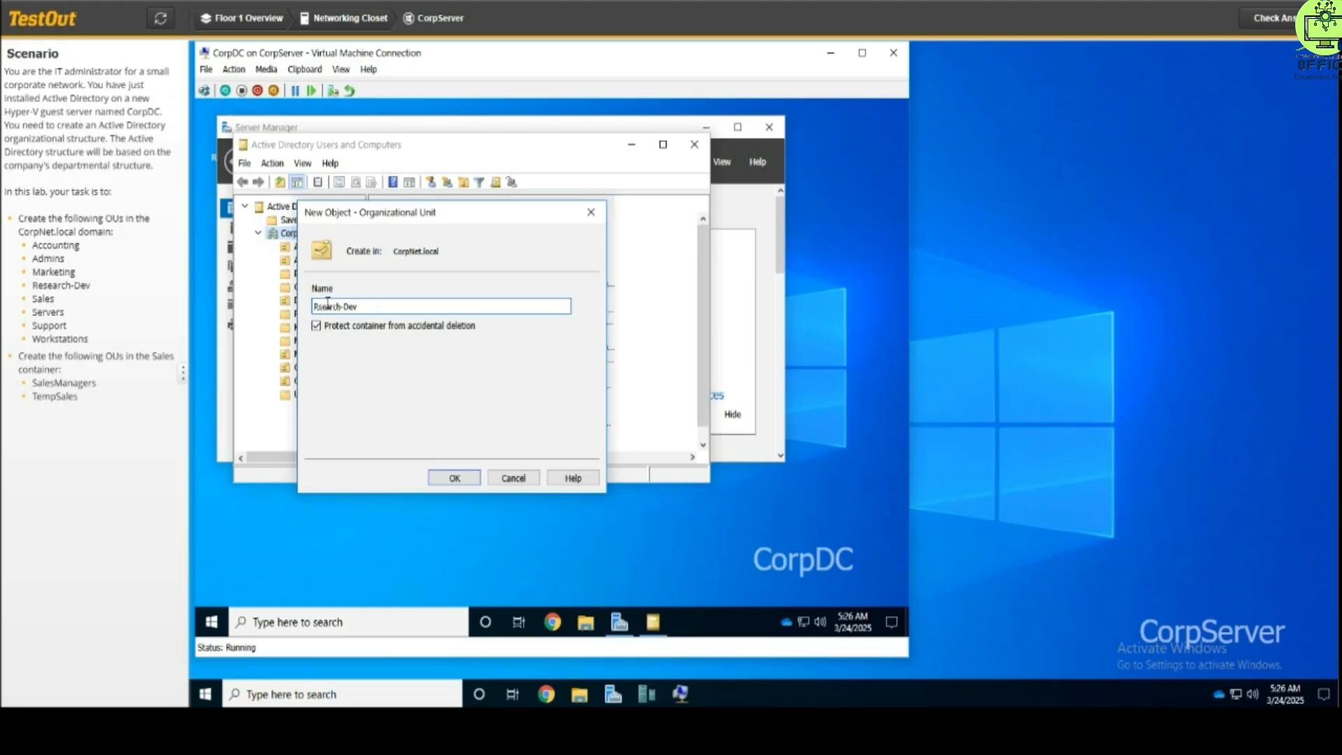
key(Return)
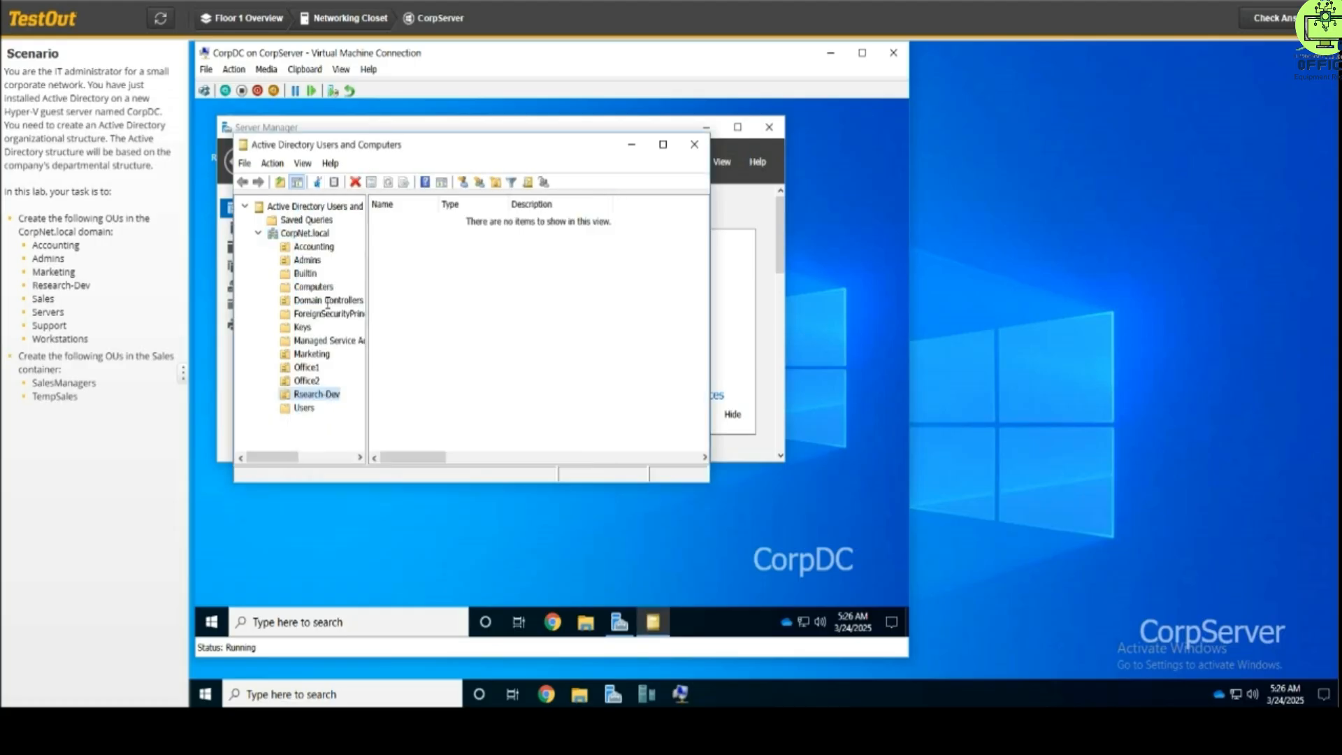
Create an organizational unit named Sales directly under the CorpNet.local domain
click(301, 233)
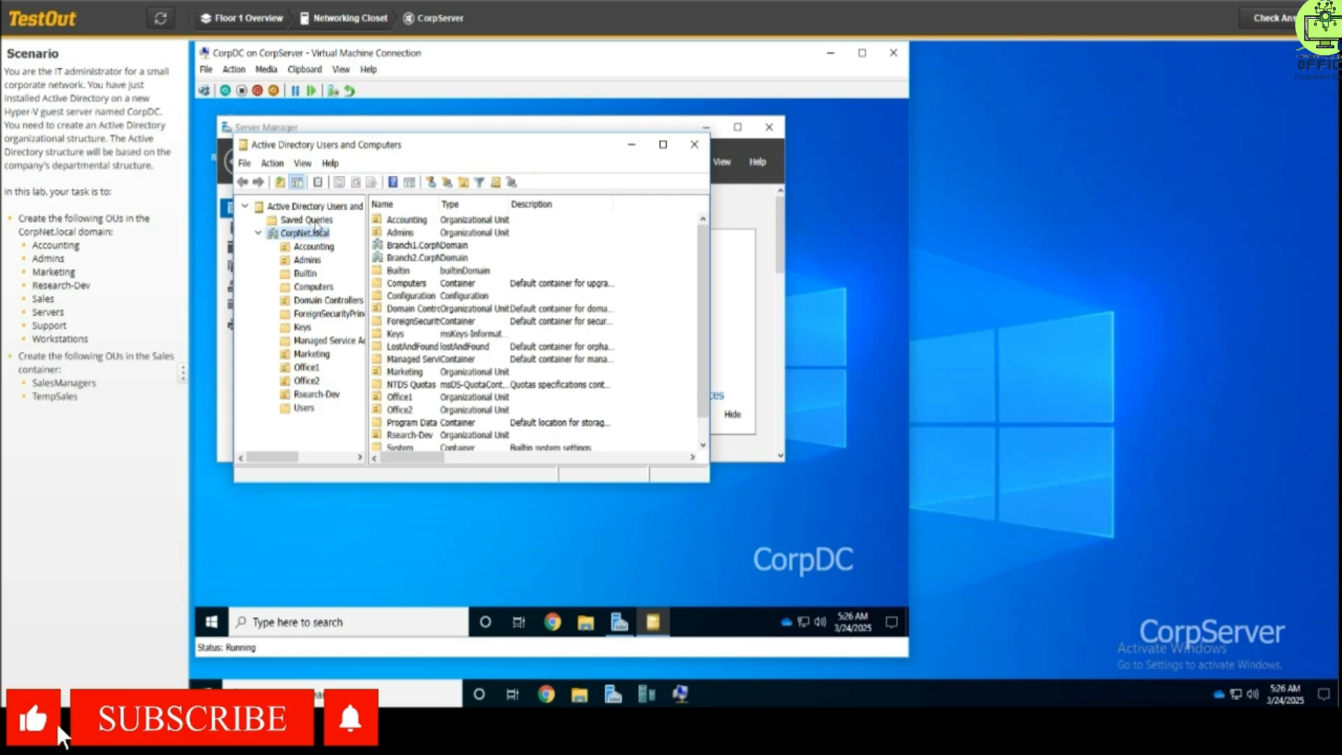
click(467, 183)
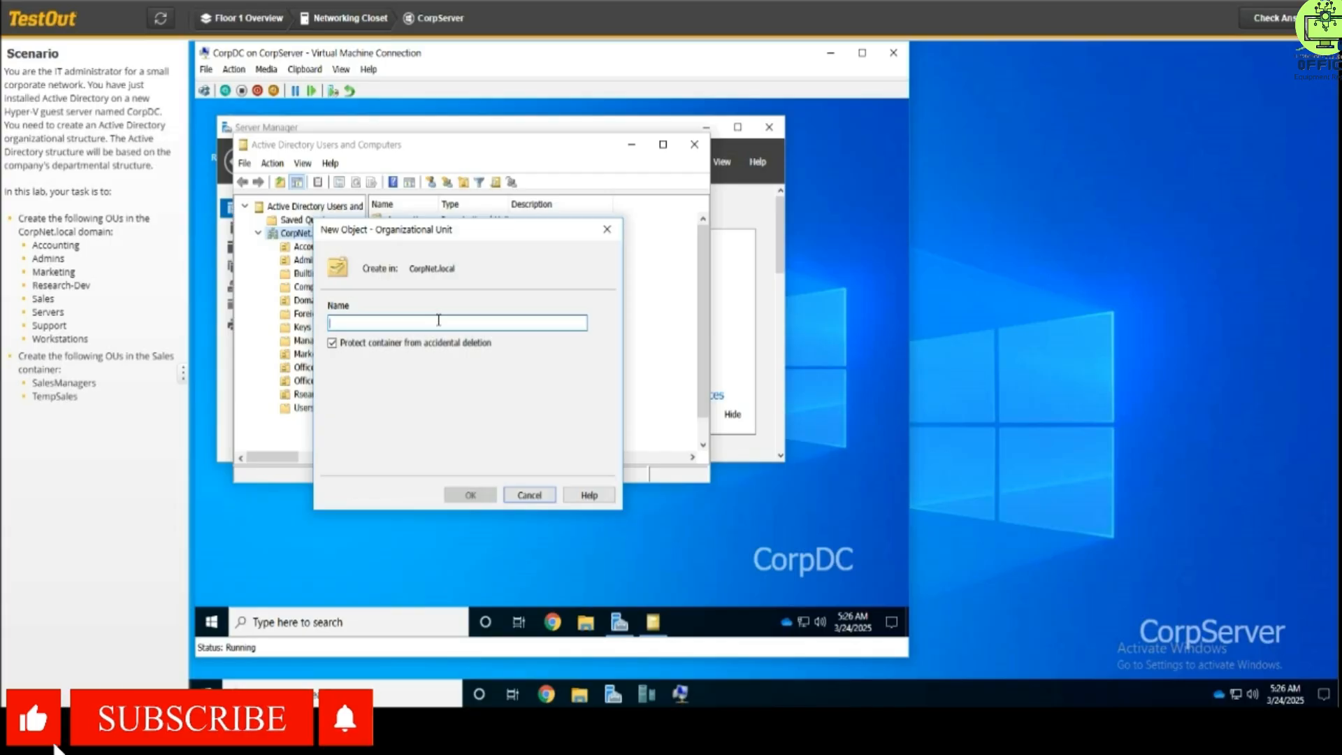
text(Sales)
key(Return)
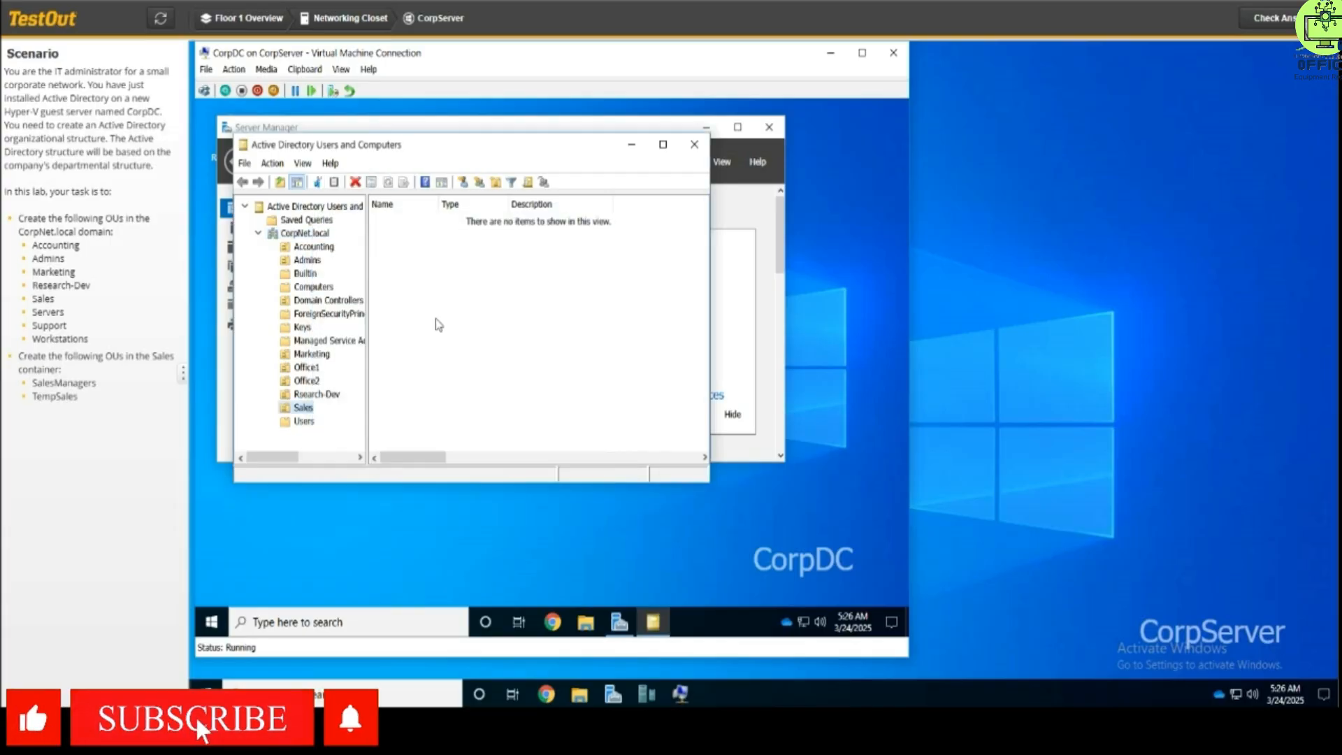
Create an organizational unit named Servers directly under the CorpNet.local domain
click(313, 235)
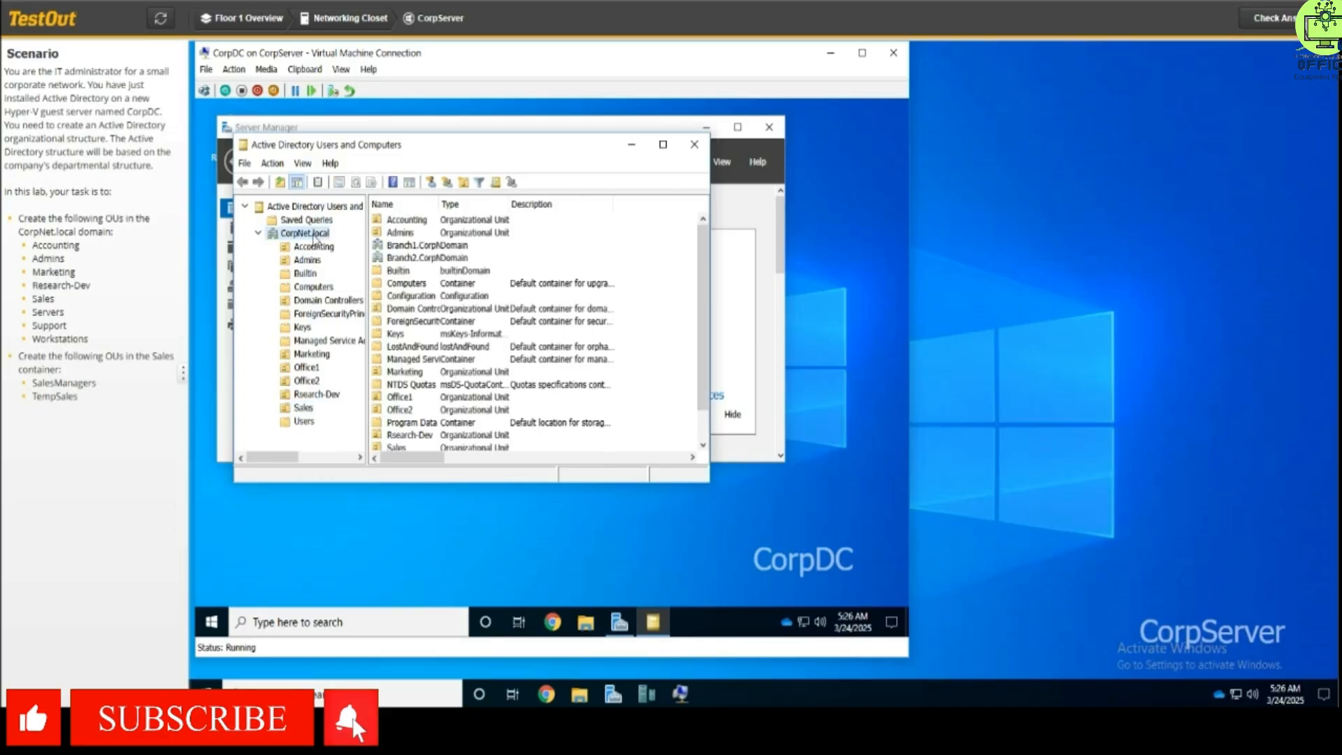
click(465, 183)
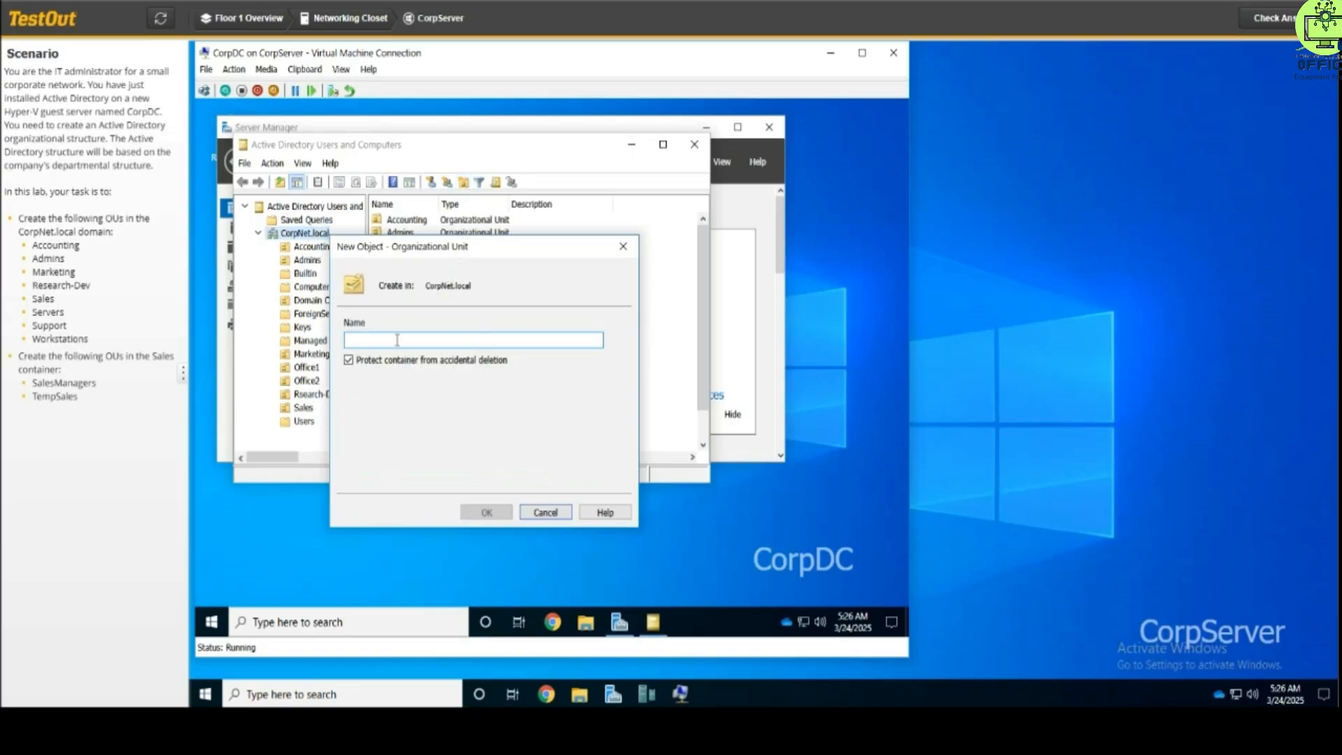
text(Servers)
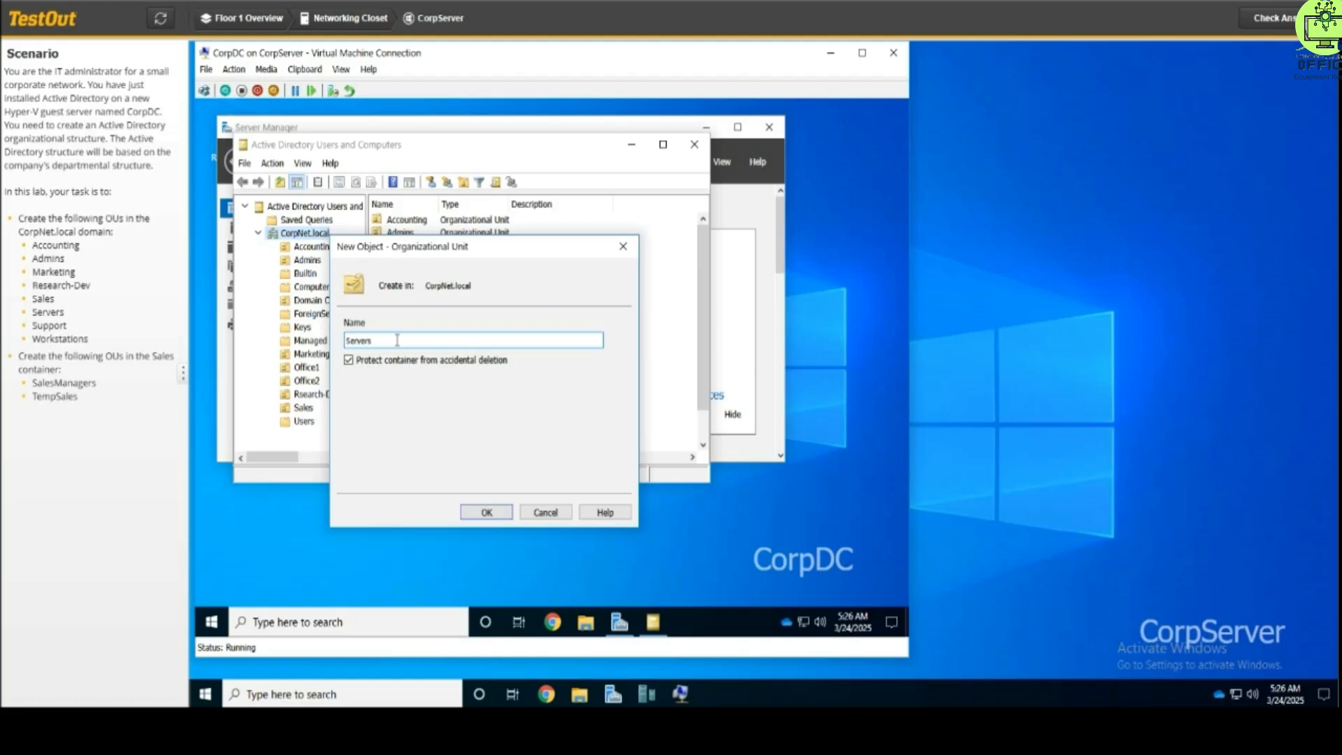
key(Return)
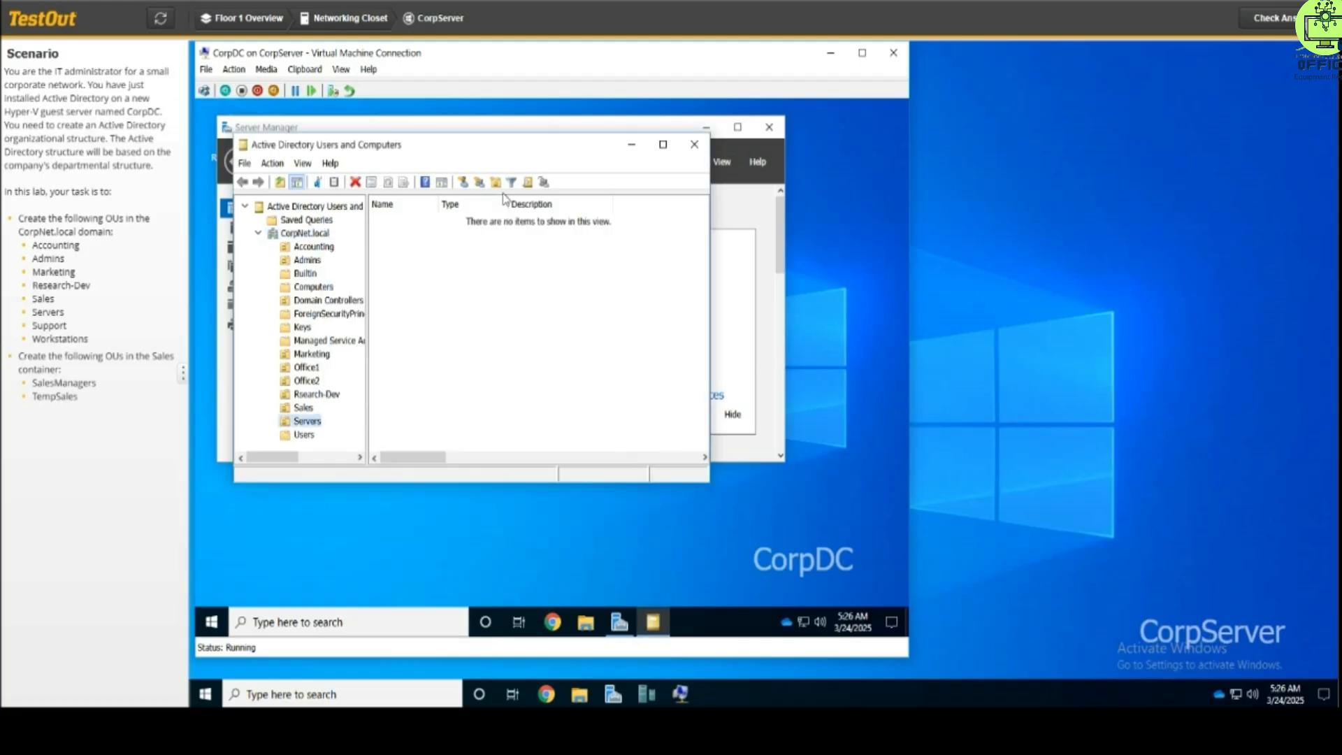
Create an organizational unit named Support directly under the CorpNet.local domain
click(303, 235)
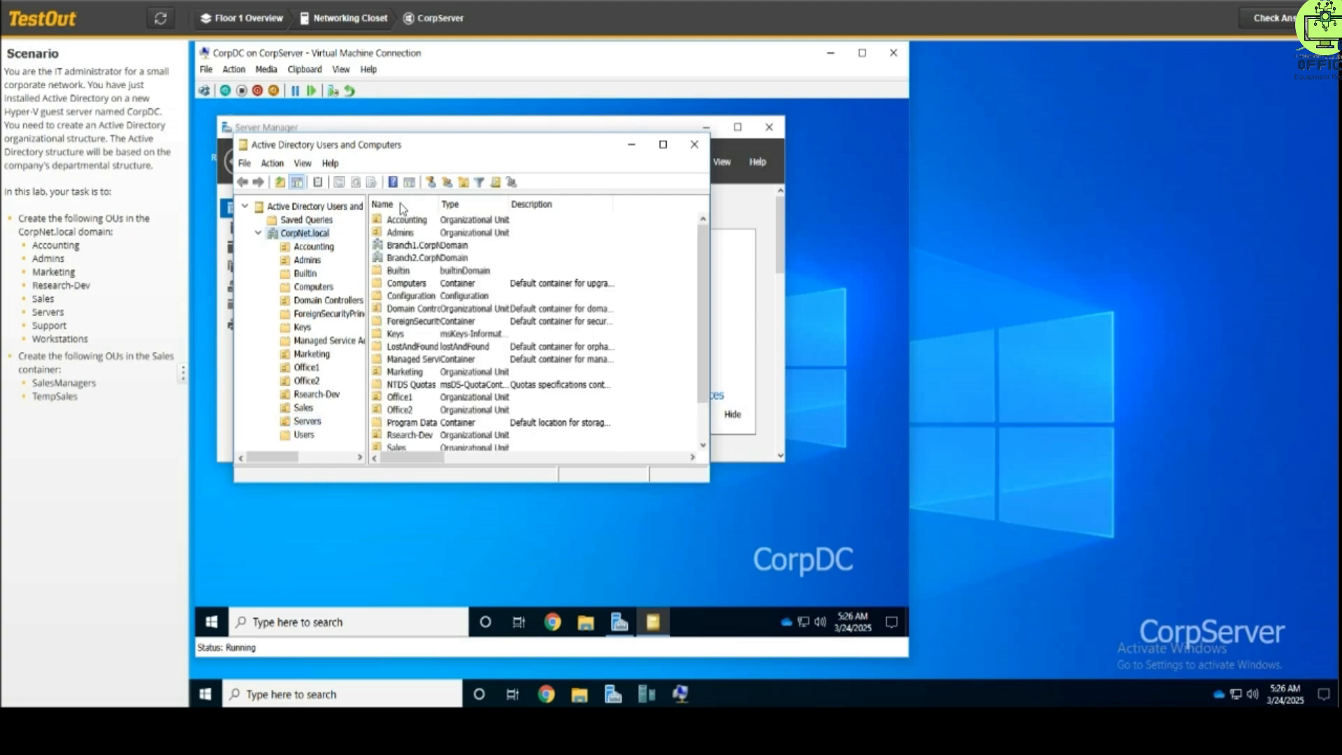
click(463, 182)
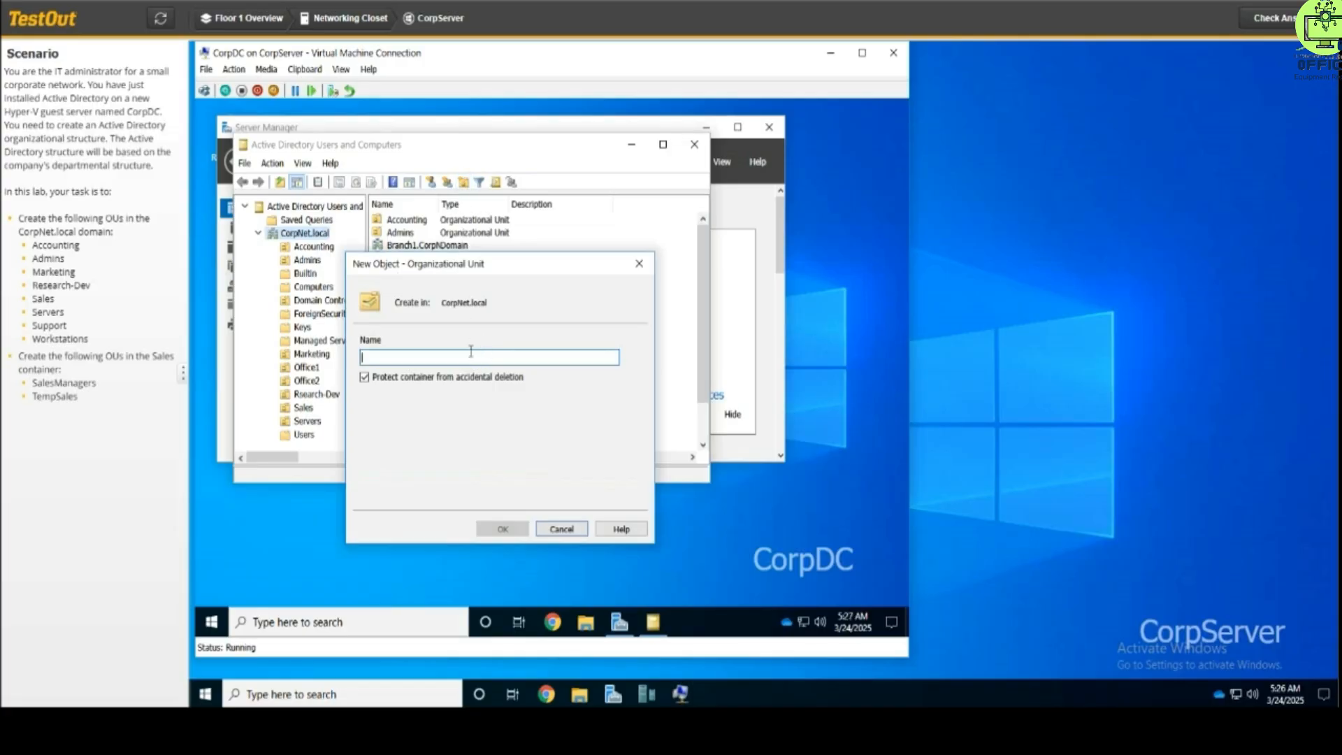
text(Support)
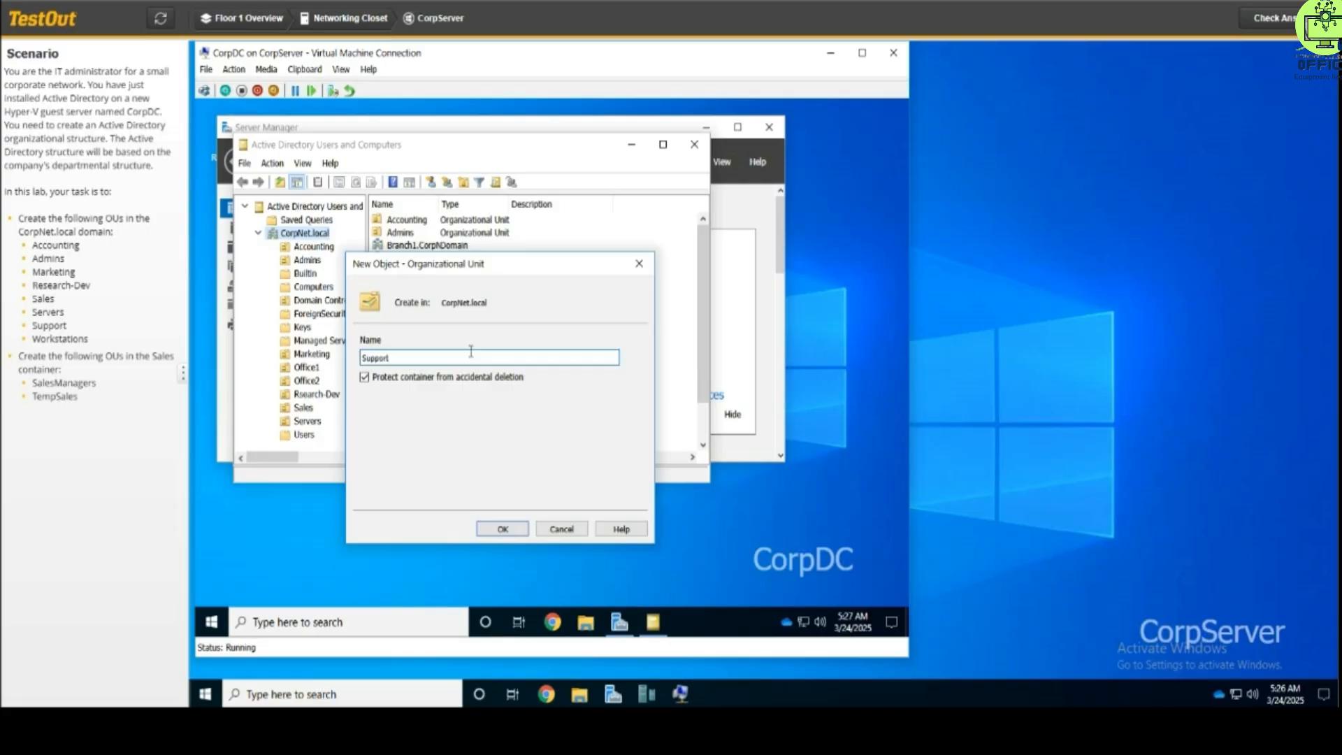
key(Return)
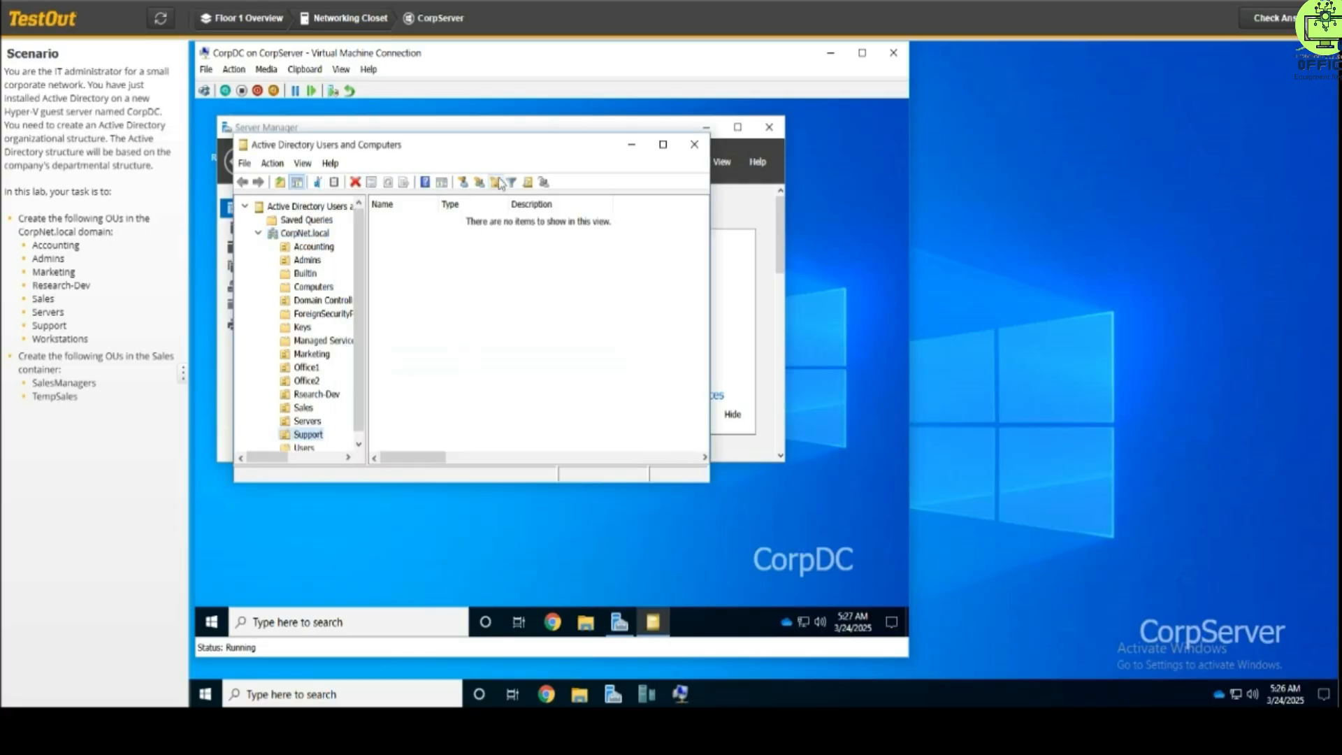
Create an organizational unit named Workstations directly under the CorpNet.local domain
click(301, 233)
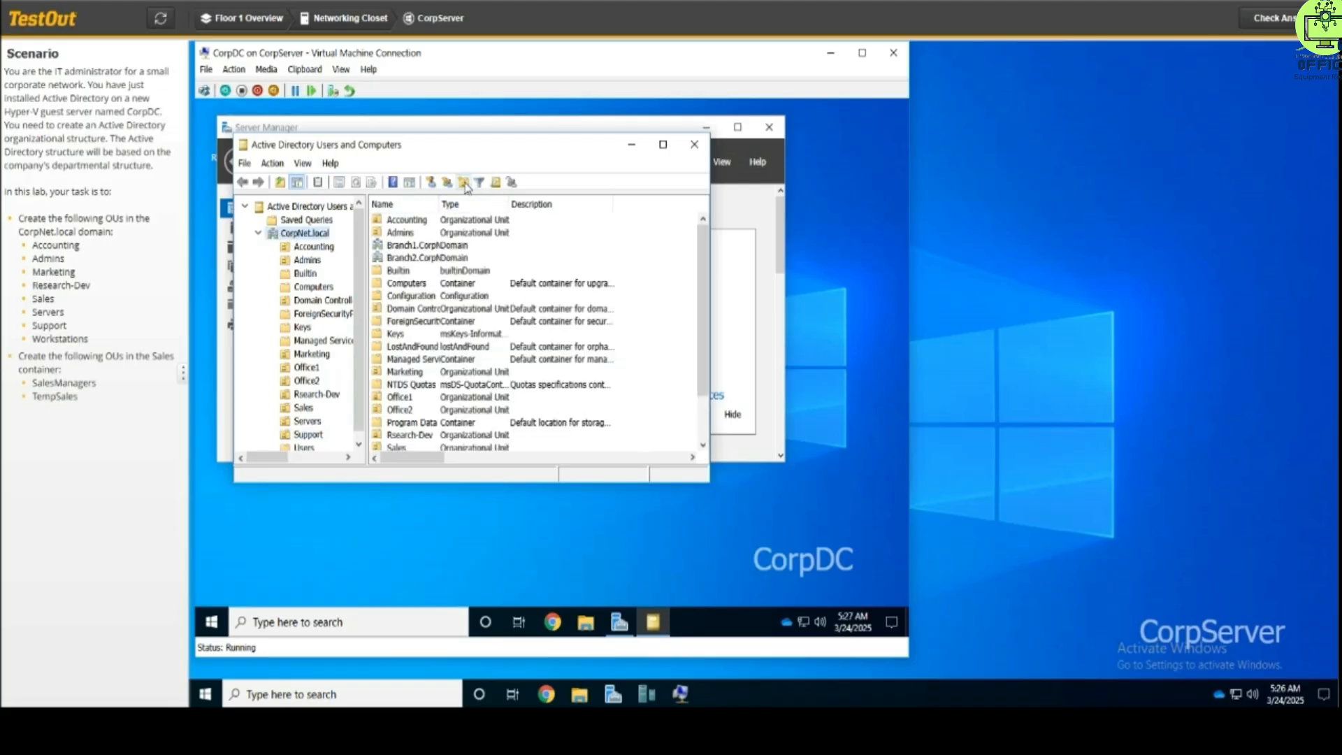
click(463, 183)
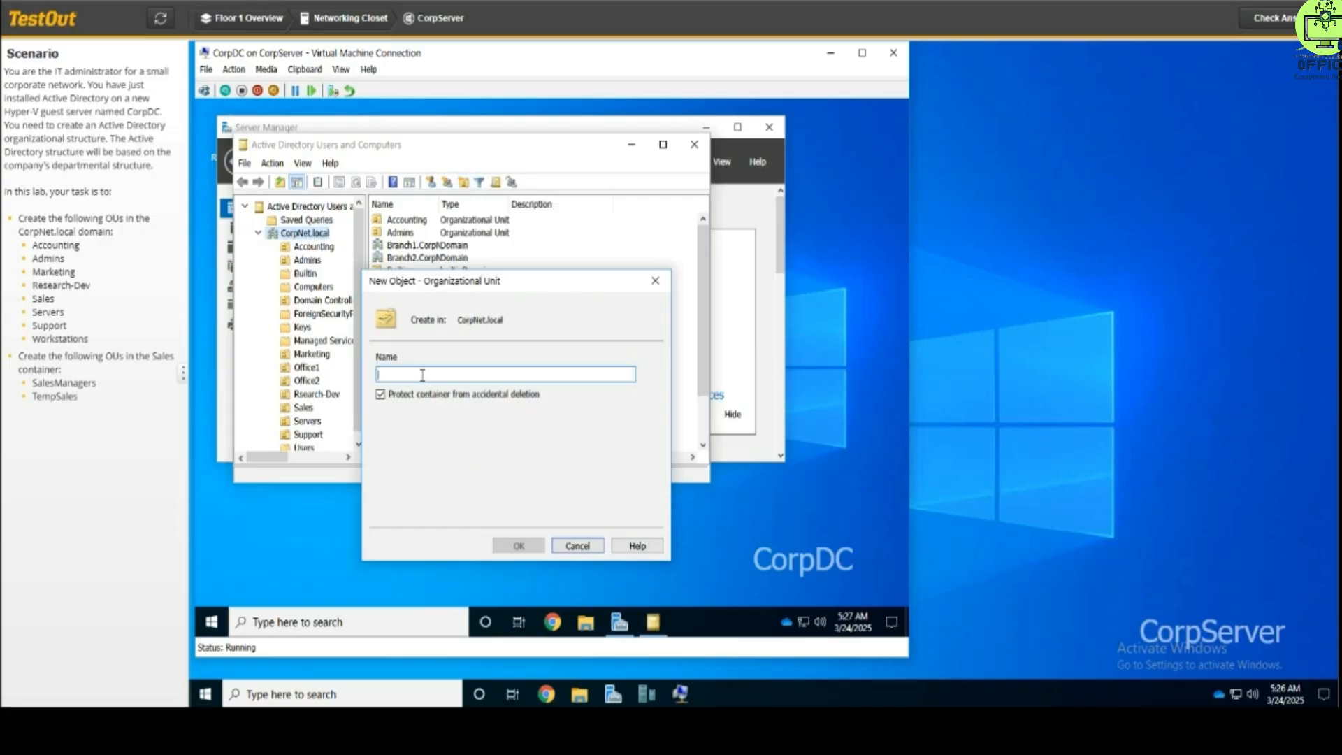
text(Workstations)
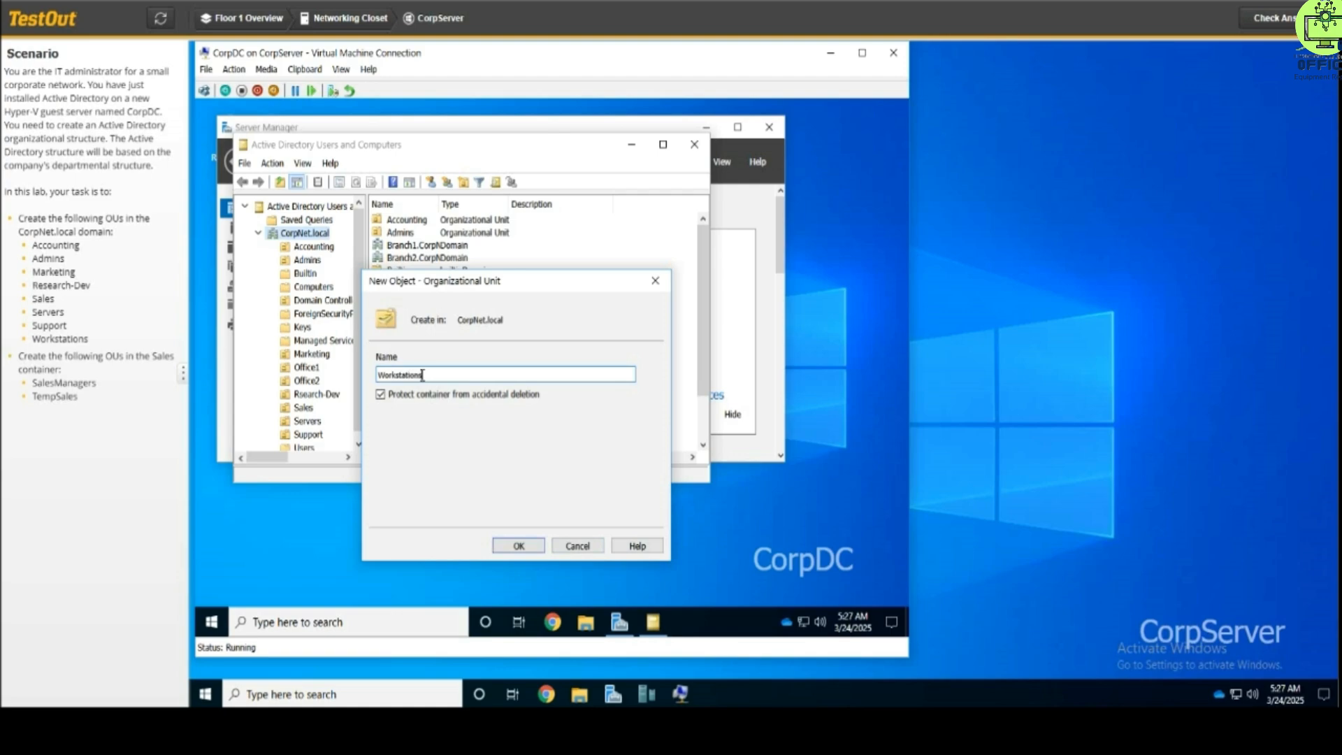
key(Return)
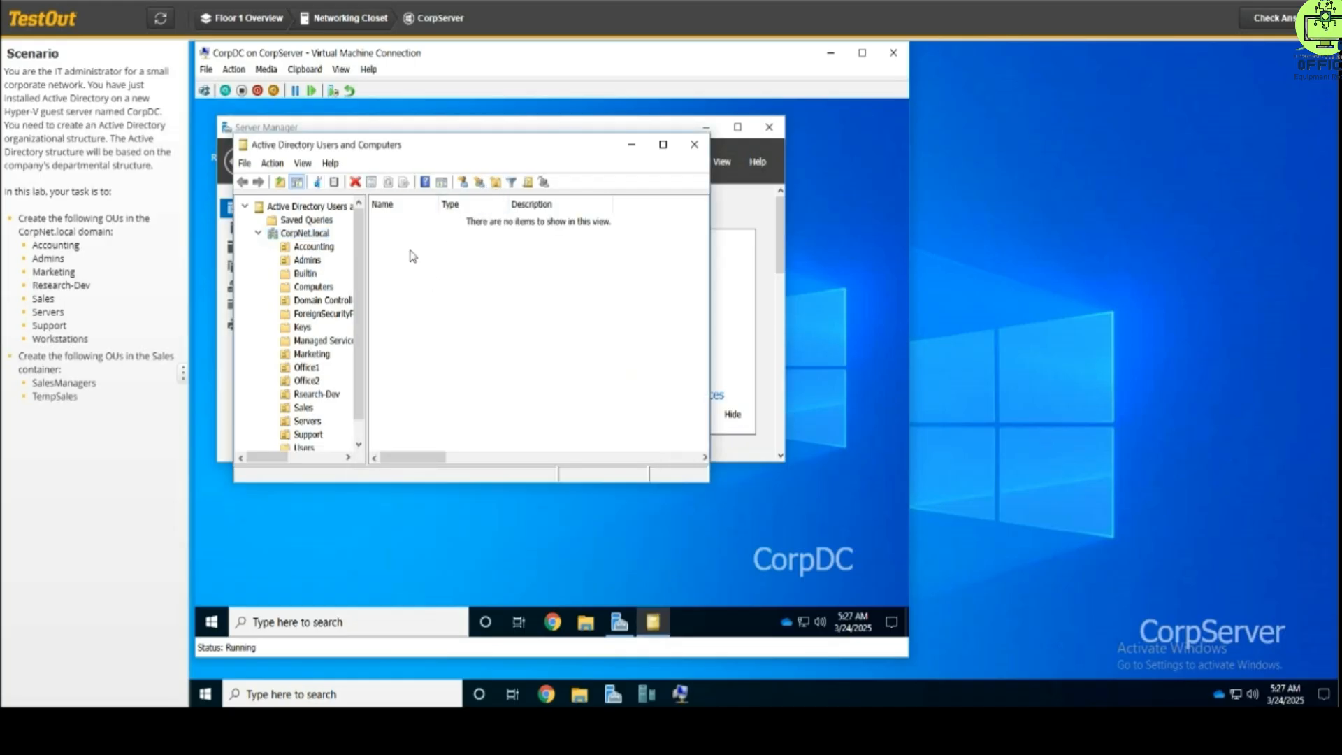
Create an organizational unit named SalesManager inside the Sales OU
drag(362, 383, 361, 408)
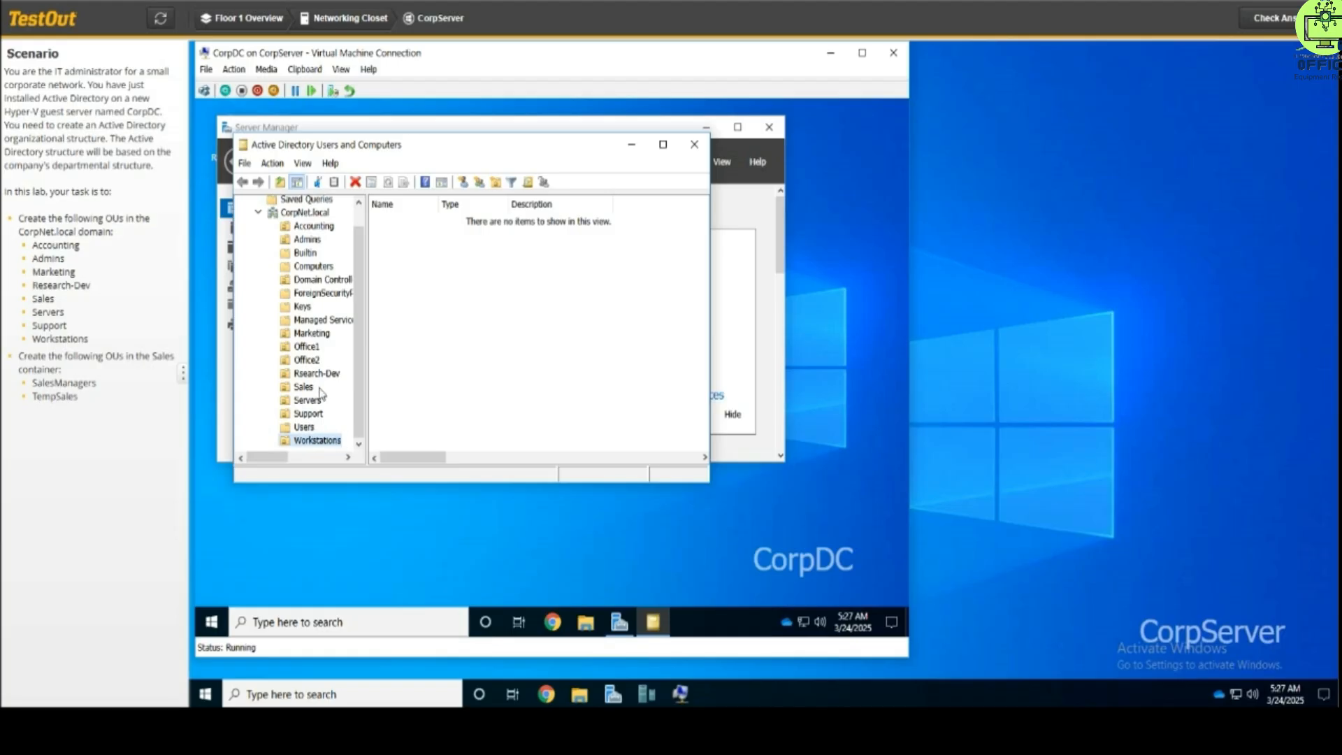
click(283, 392)
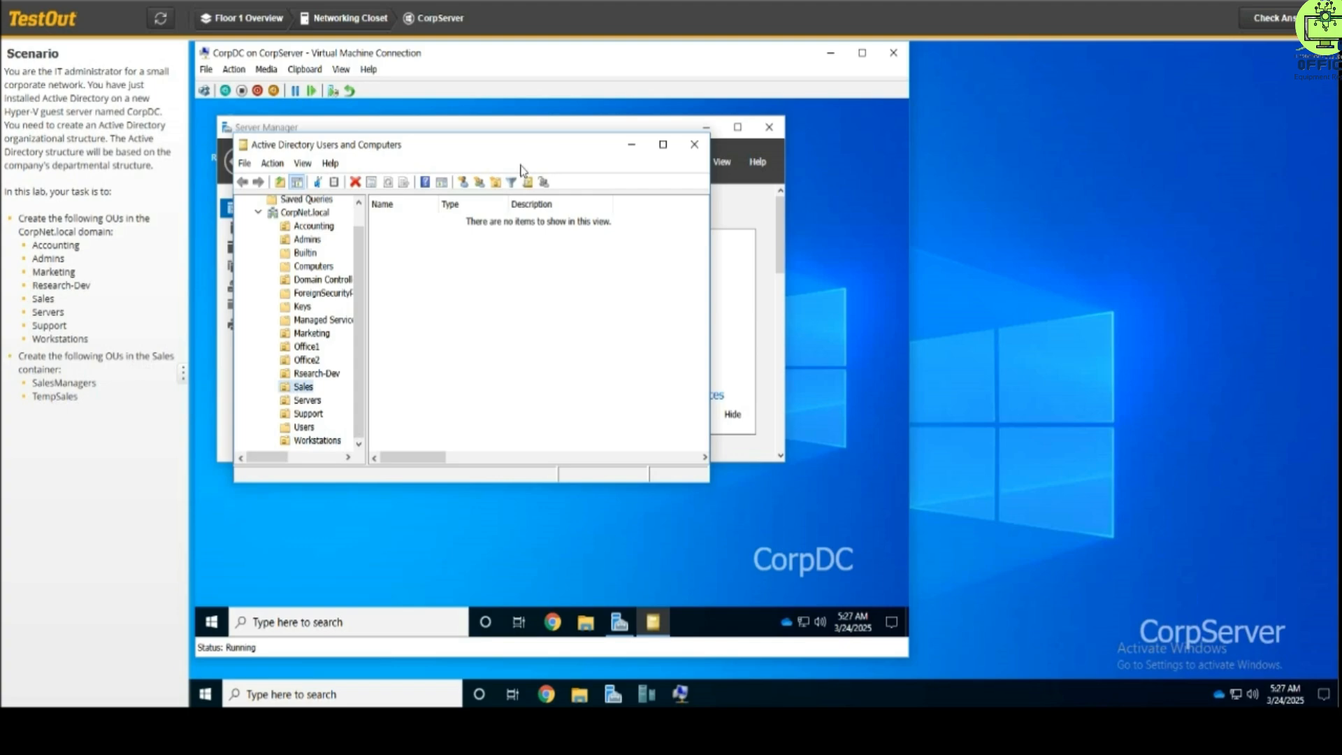
click(500, 186)
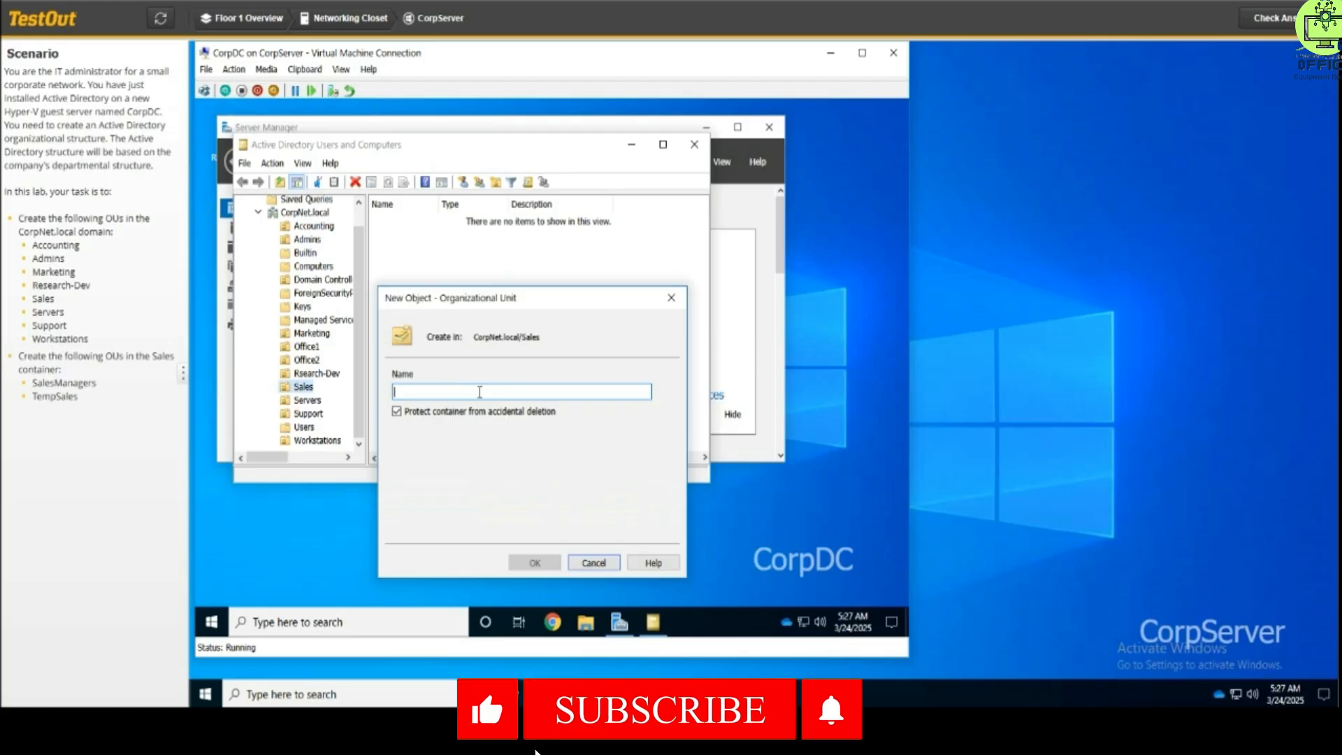
text(Sales)
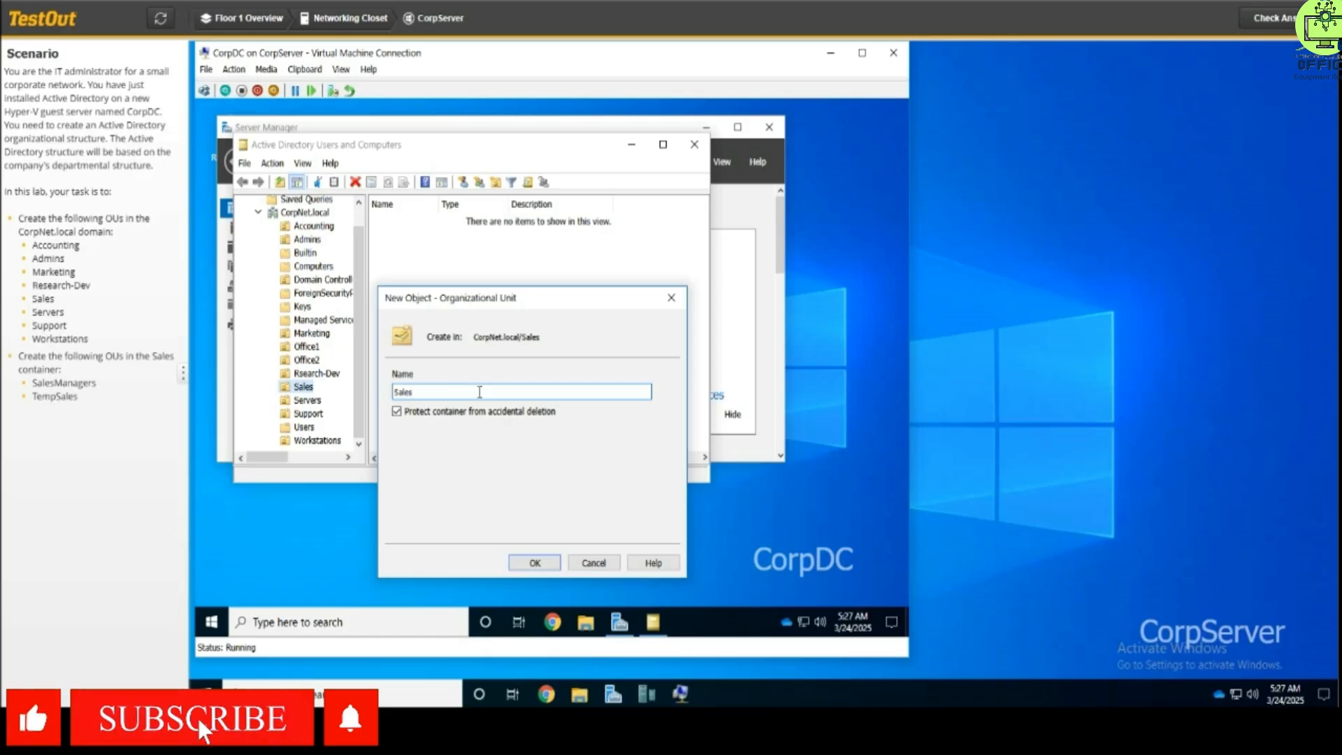
text(M)
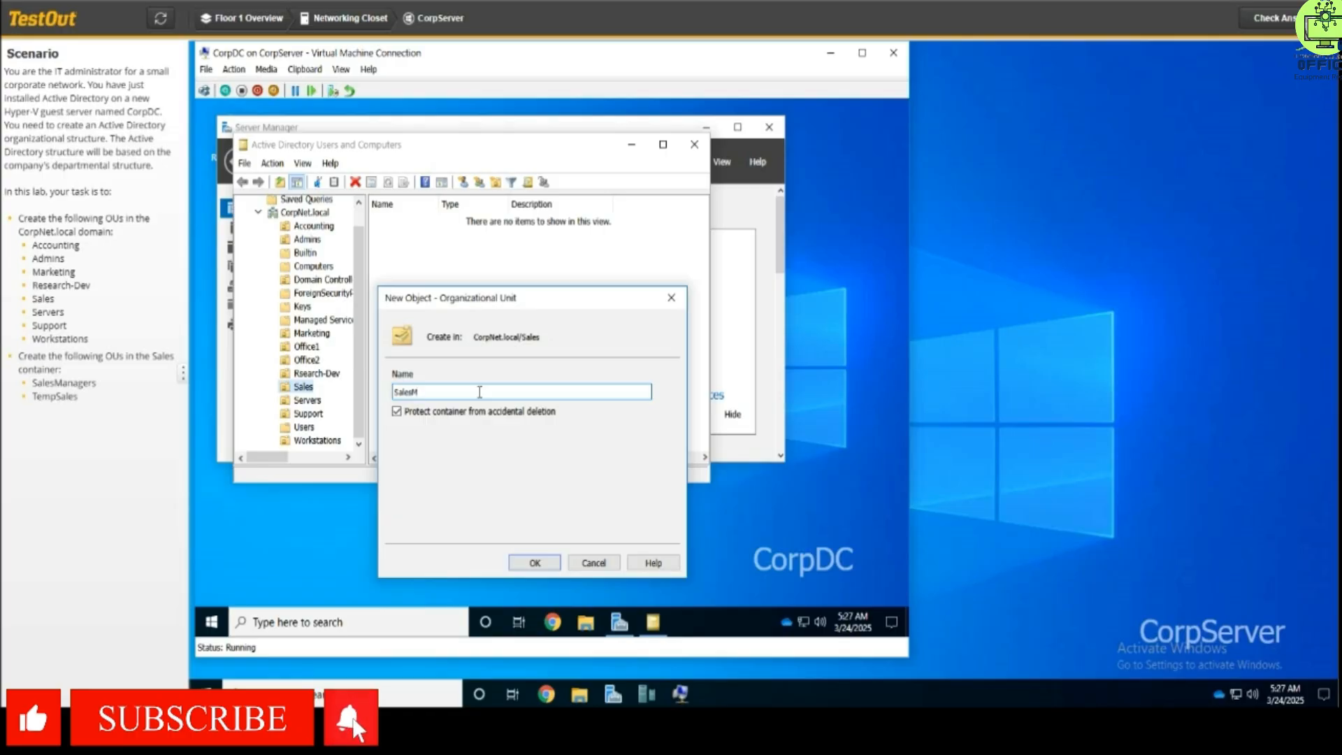
text(anagers)
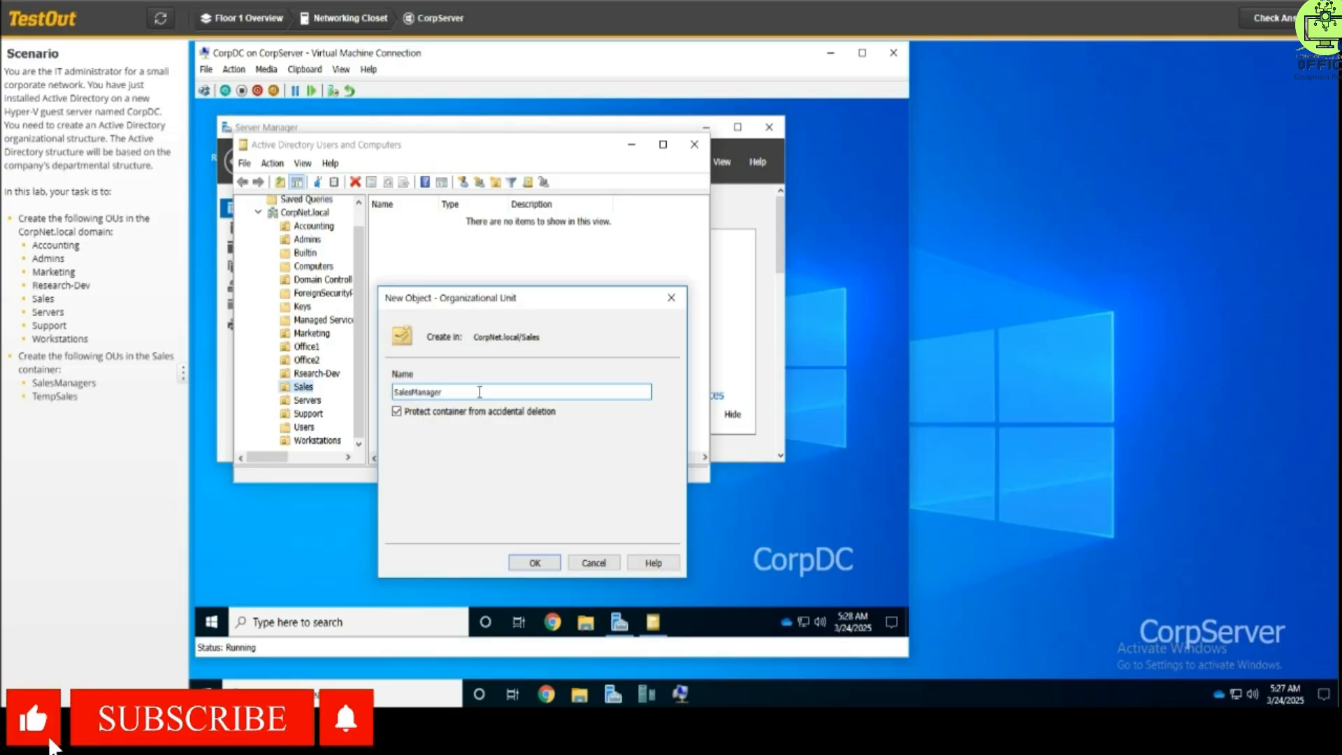
key(Return)
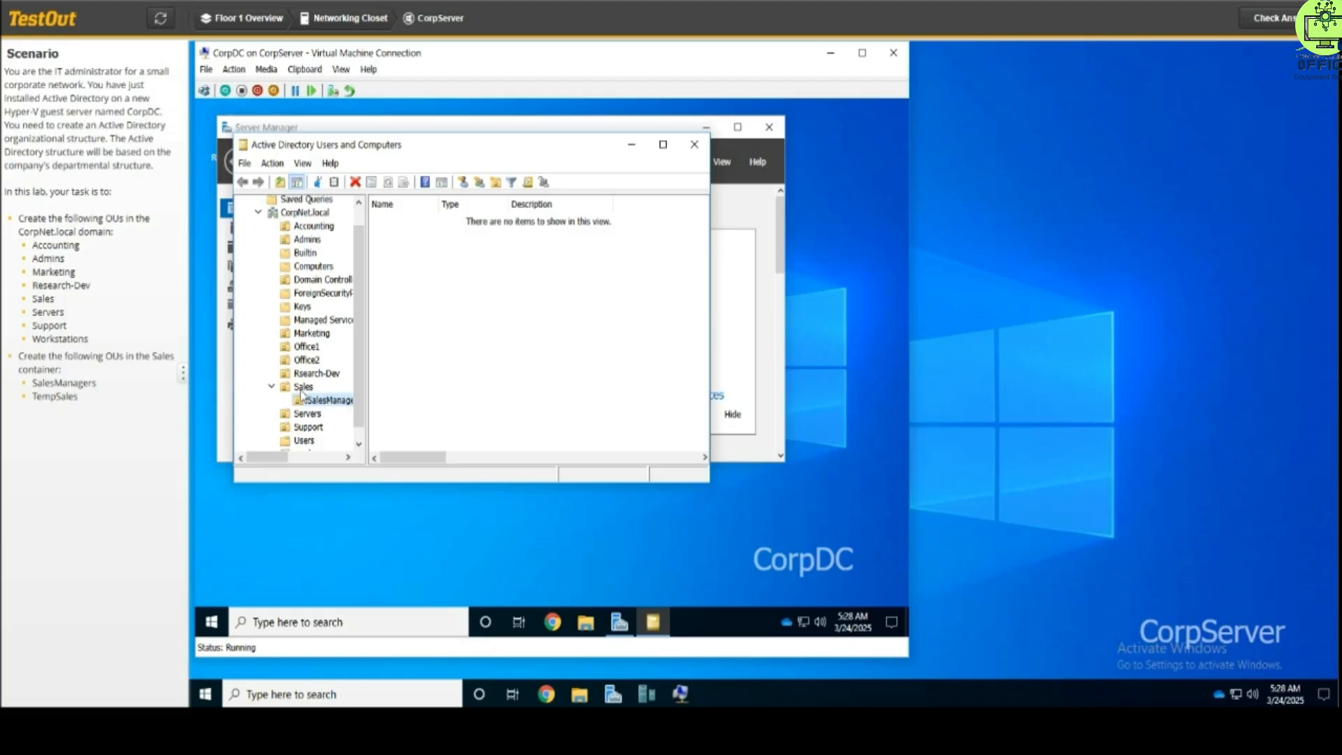
Create an organizational unit named TempSales inside the Sales OU
right_click(305, 389)
click(304, 390)
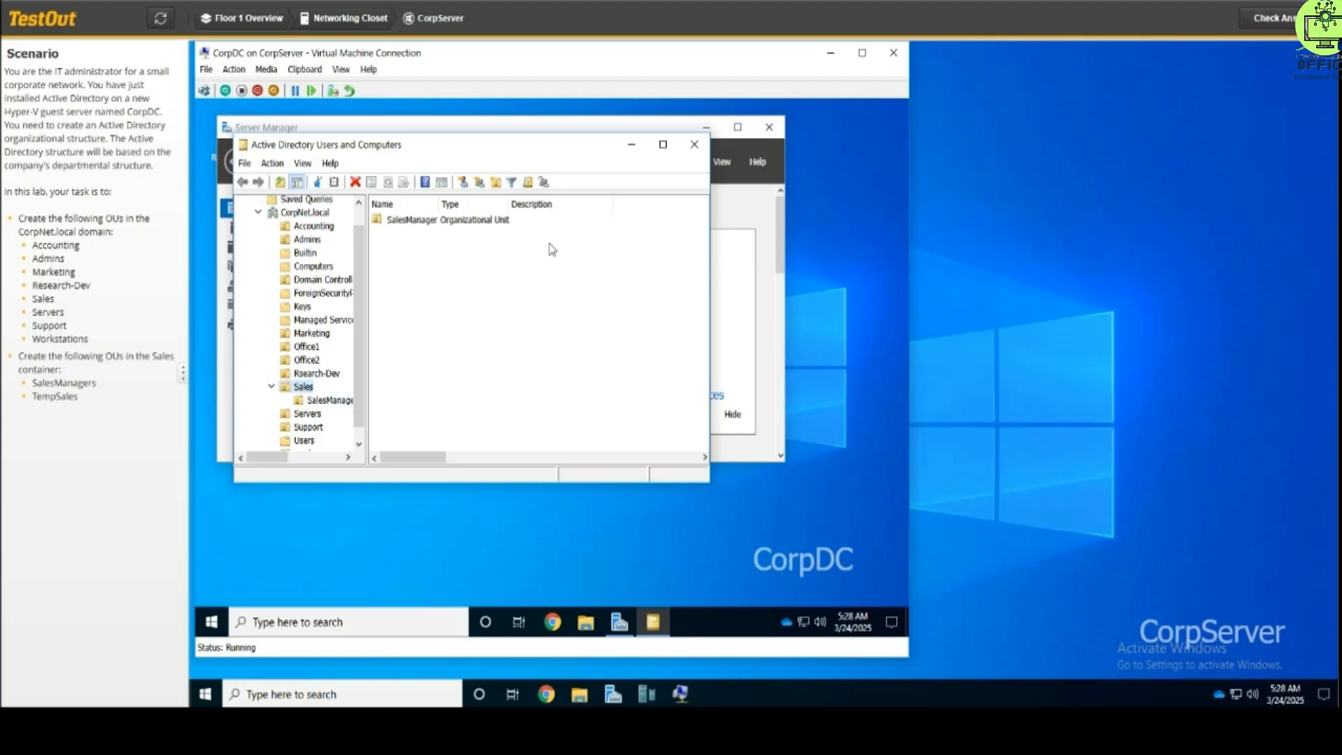
click(498, 185)
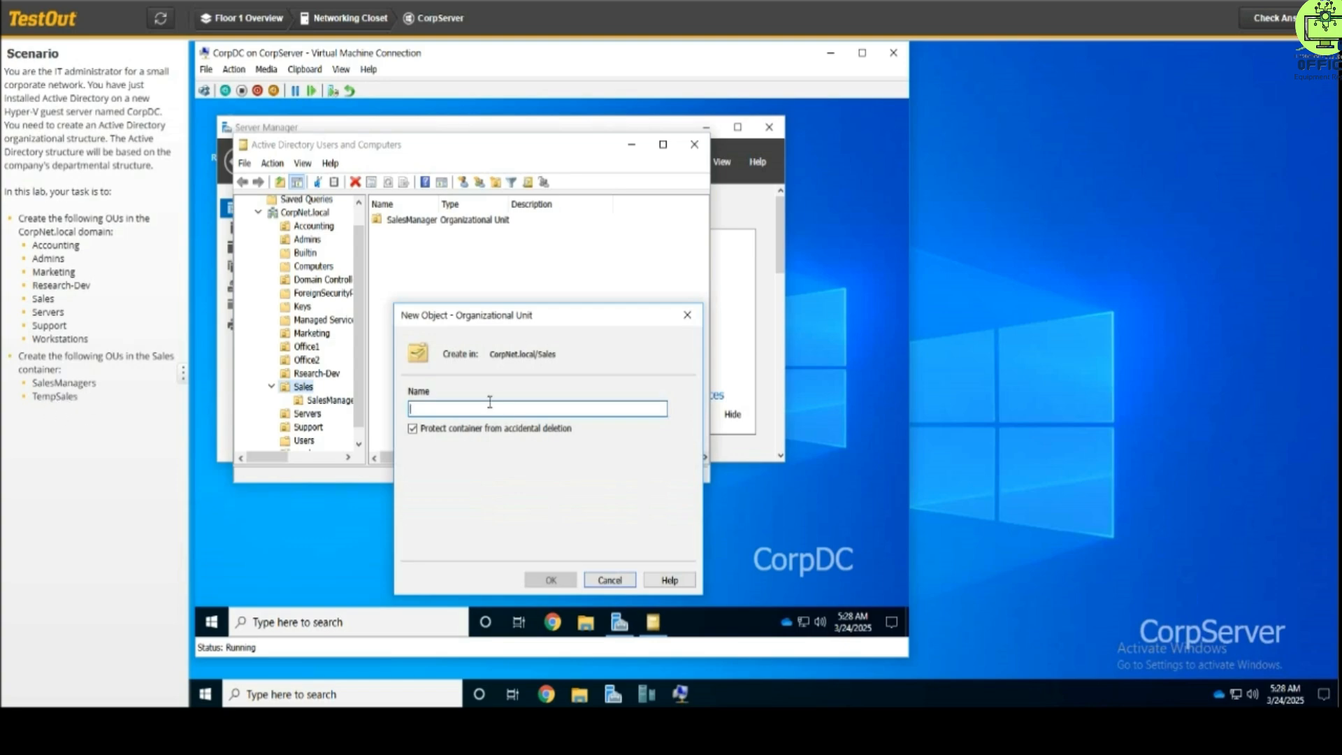
text(TempSales)
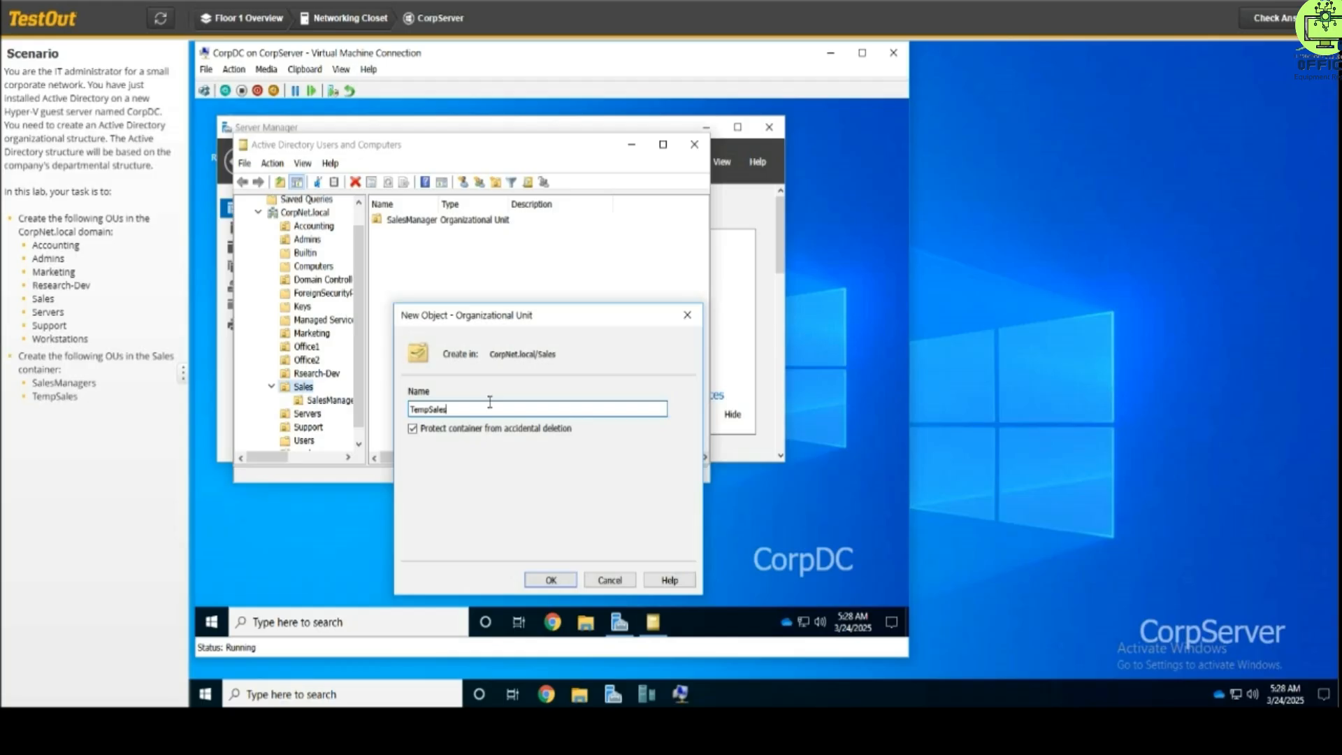
click(555, 582)
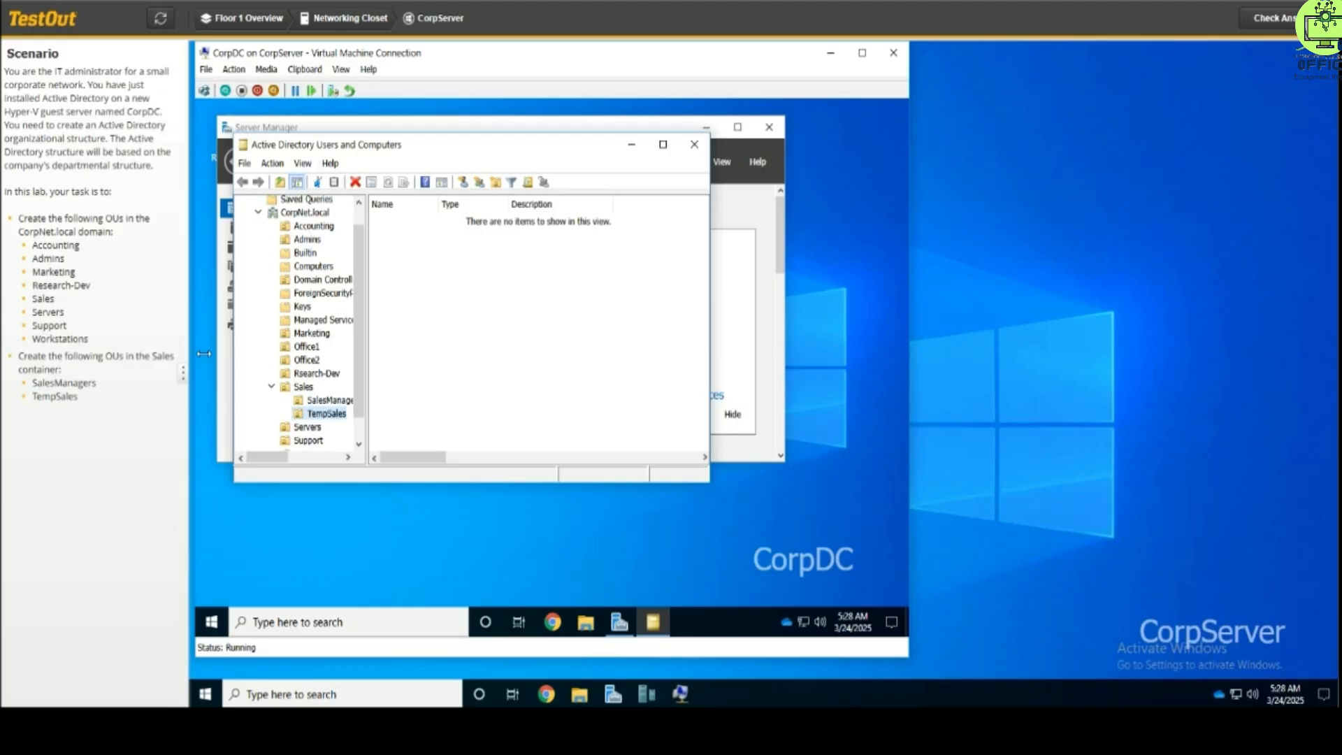
Check the lab answers, review the details for the Research-Dev OU task, and return to the lab
right_click(204, 354)
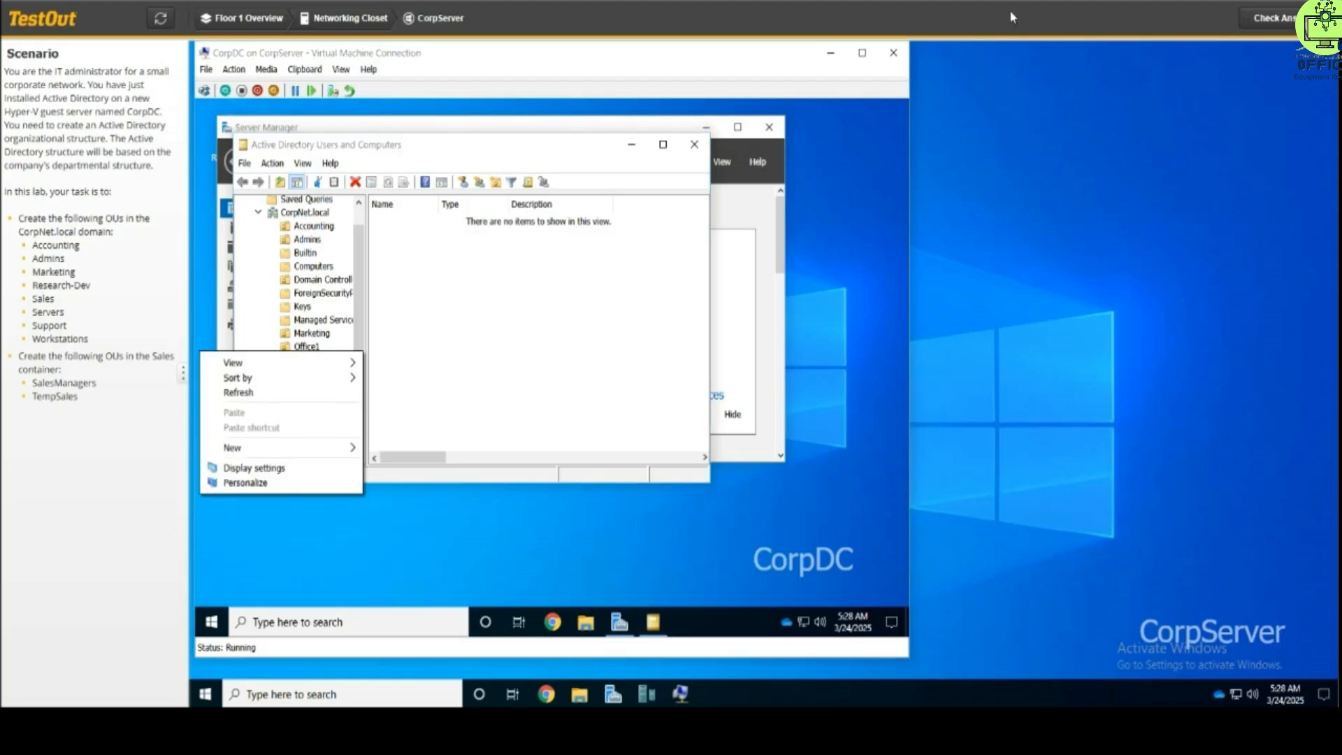
click(1272, 21)
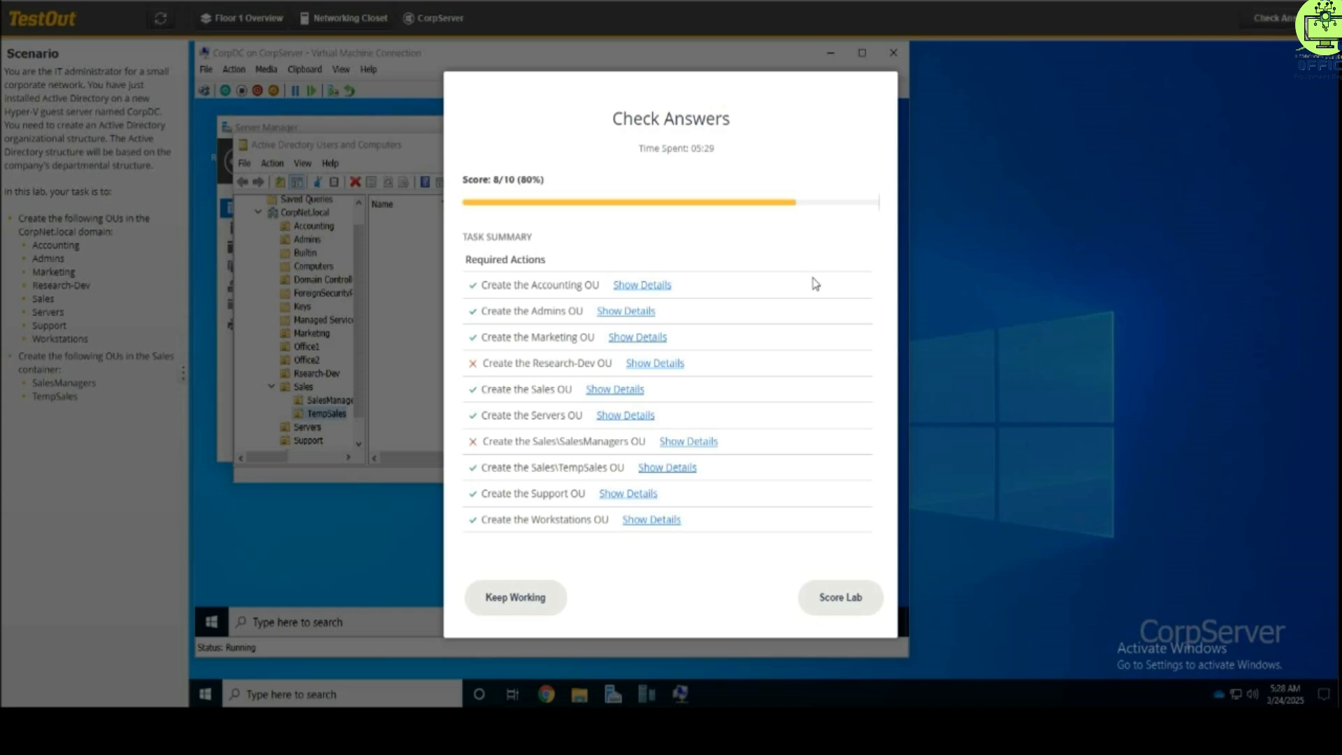
click(655, 364)
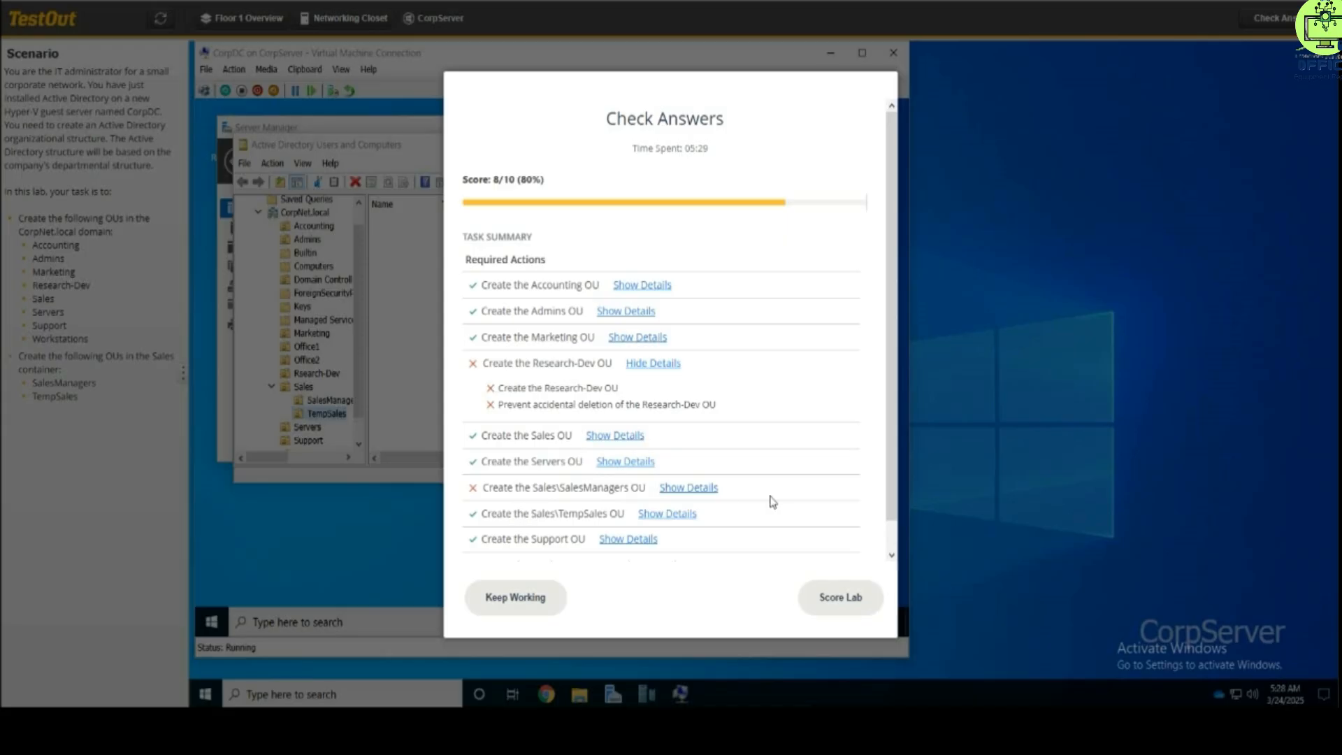
click(508, 595)
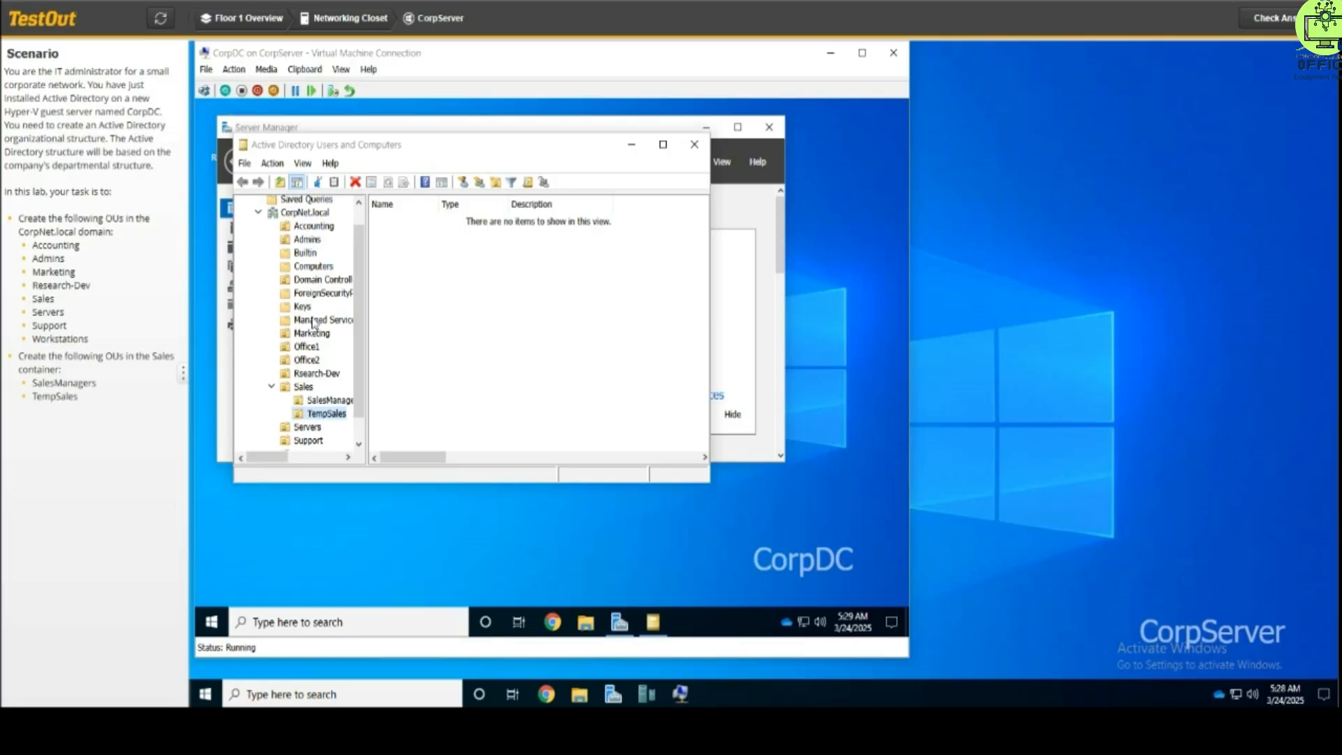
Try to delete the misspelled Rsearch-Dev organizational unit from CorpNet.local
click(310, 376)
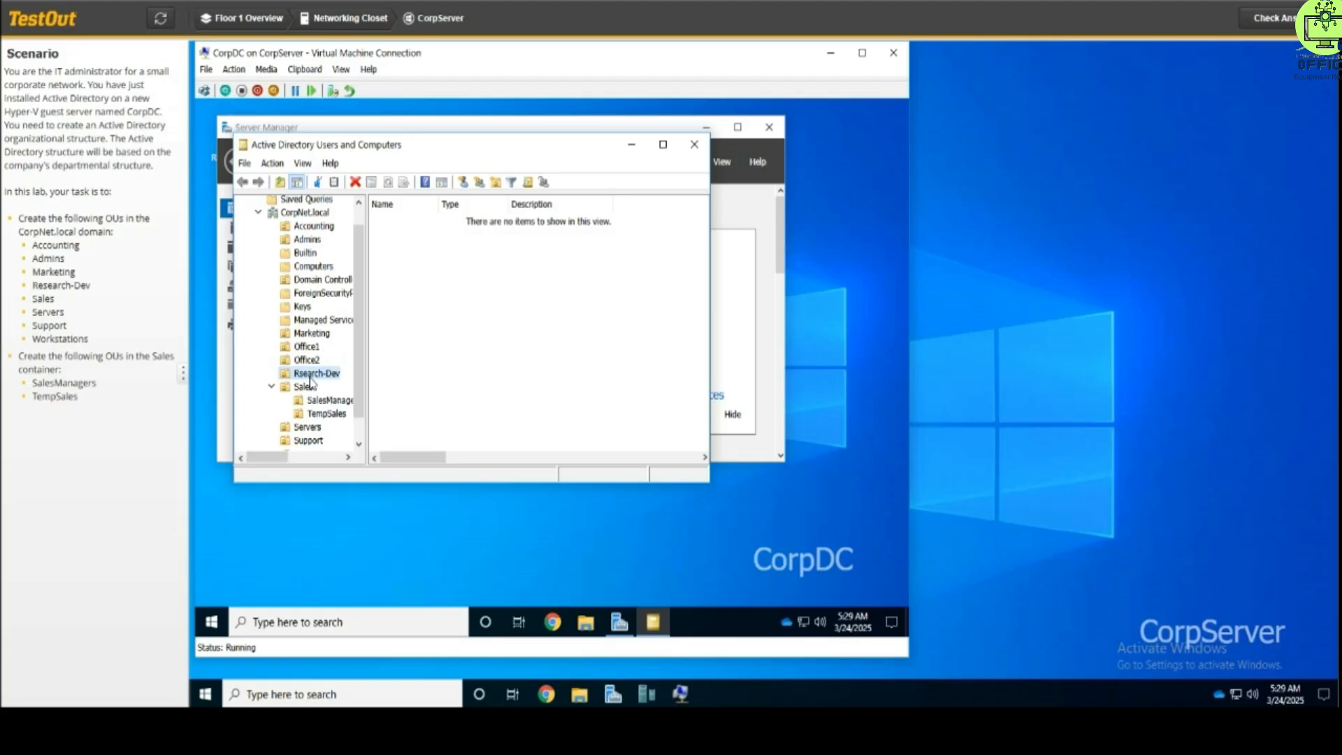
click(356, 182)
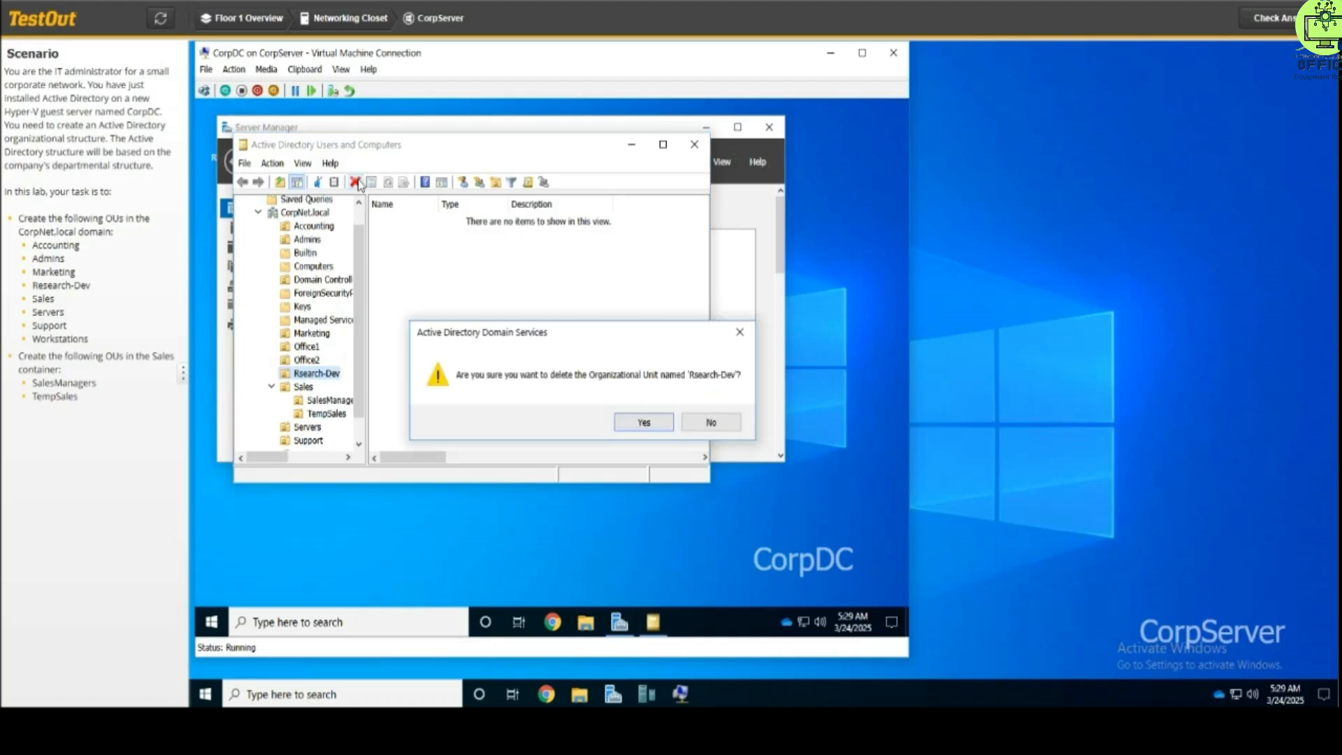
click(637, 423)
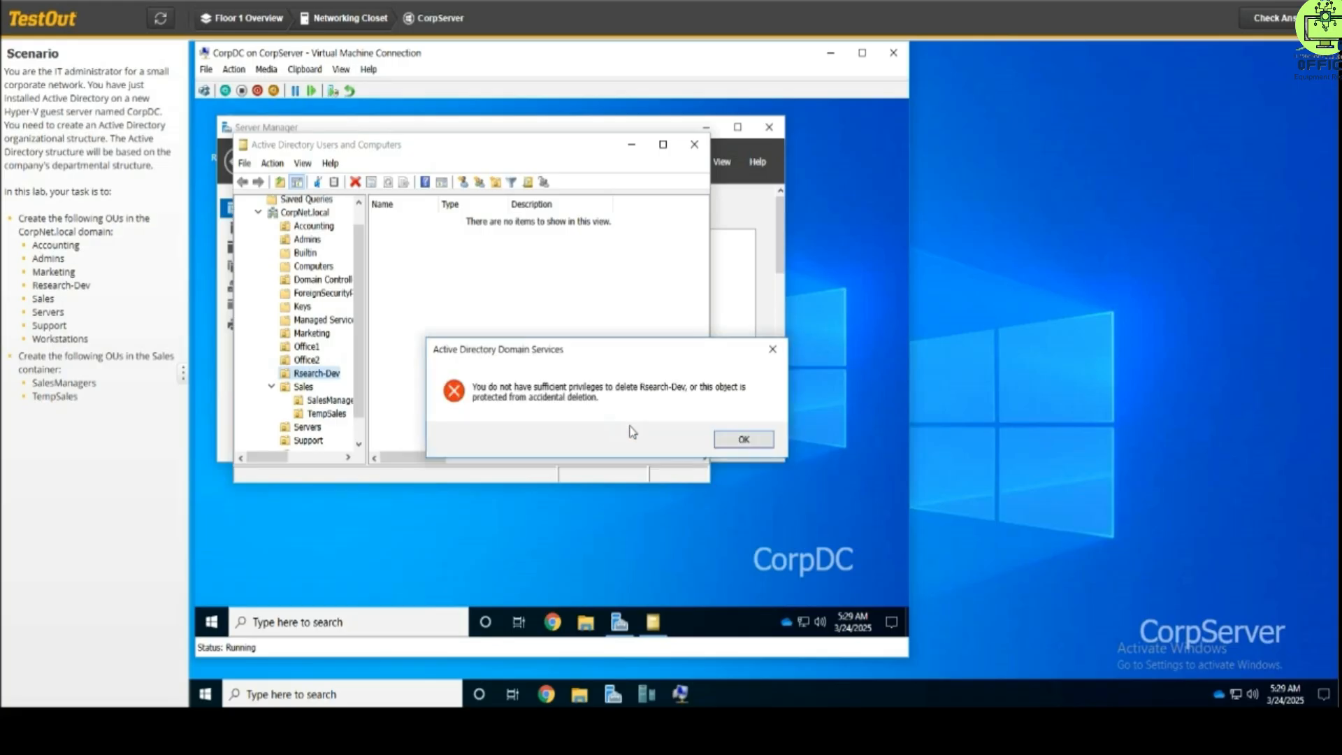
click(744, 439)
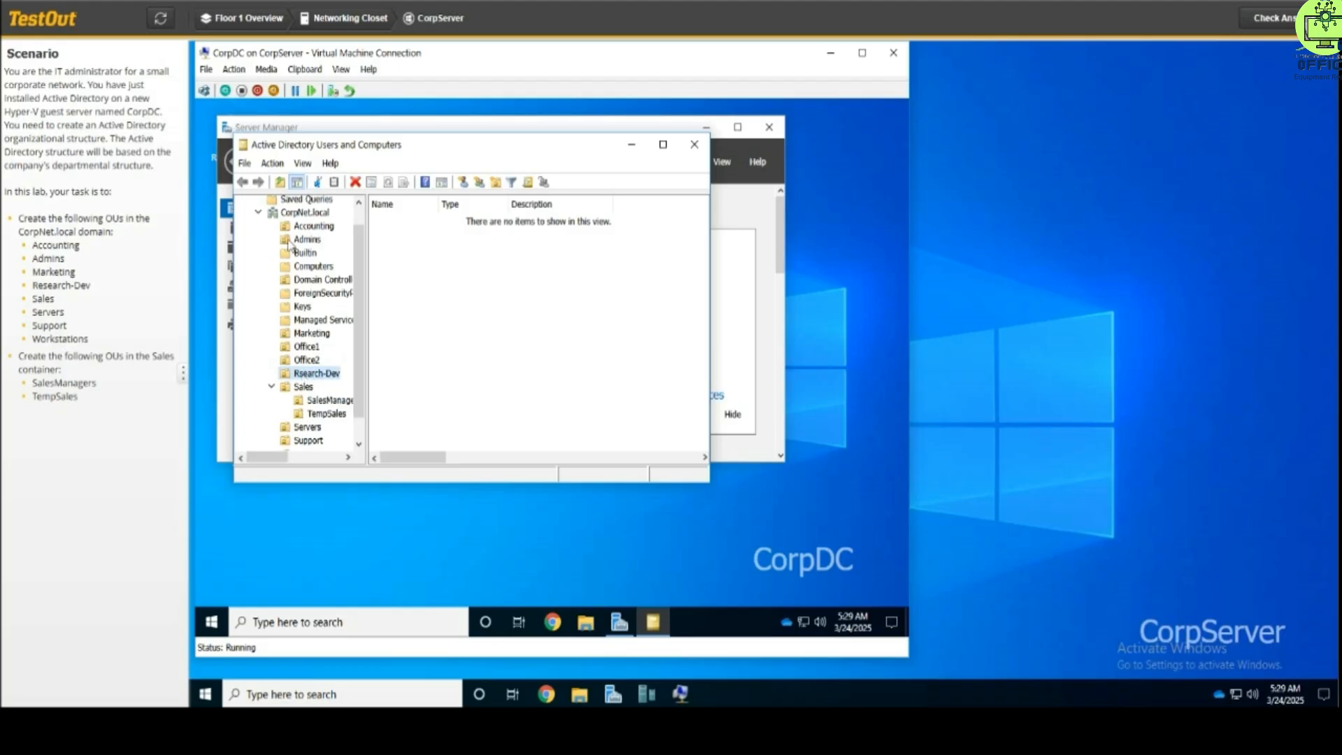
Create an organizational unit named Research-Dev directly under the CorpNet.local domain
click(305, 212)
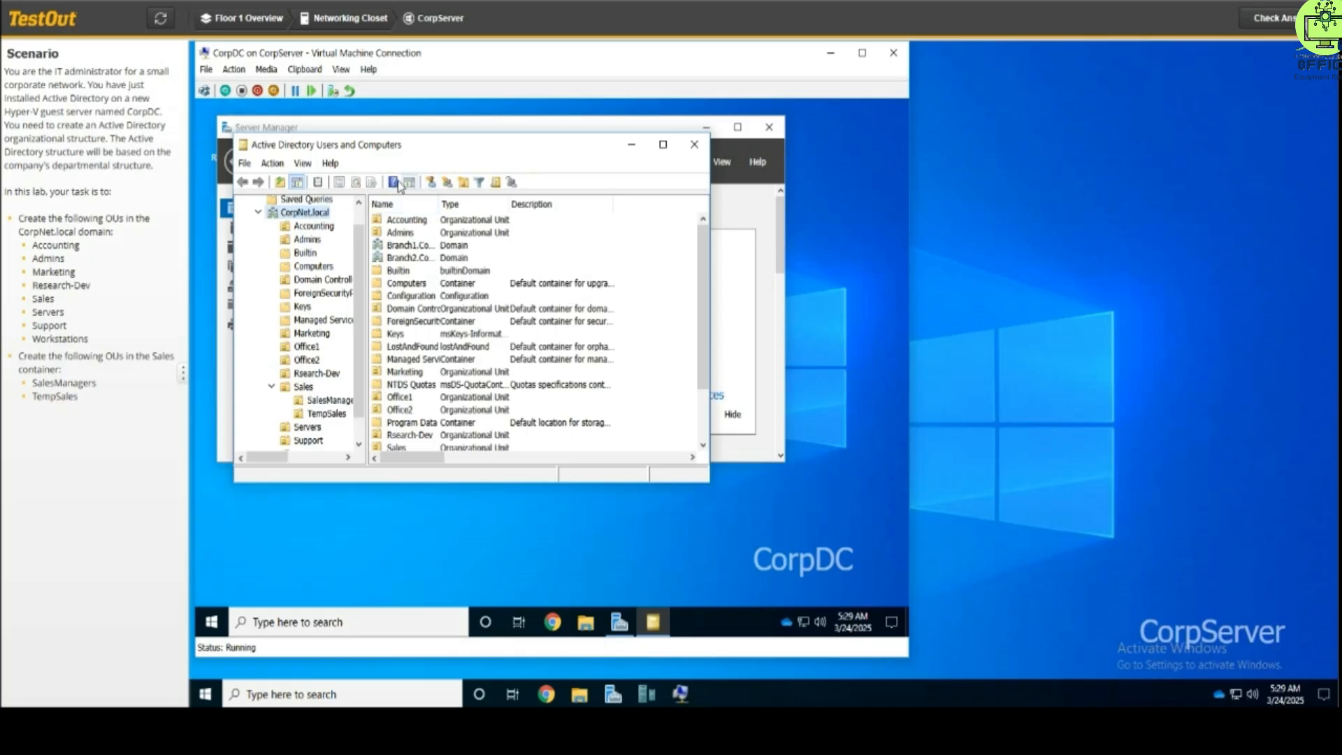
click(464, 182)
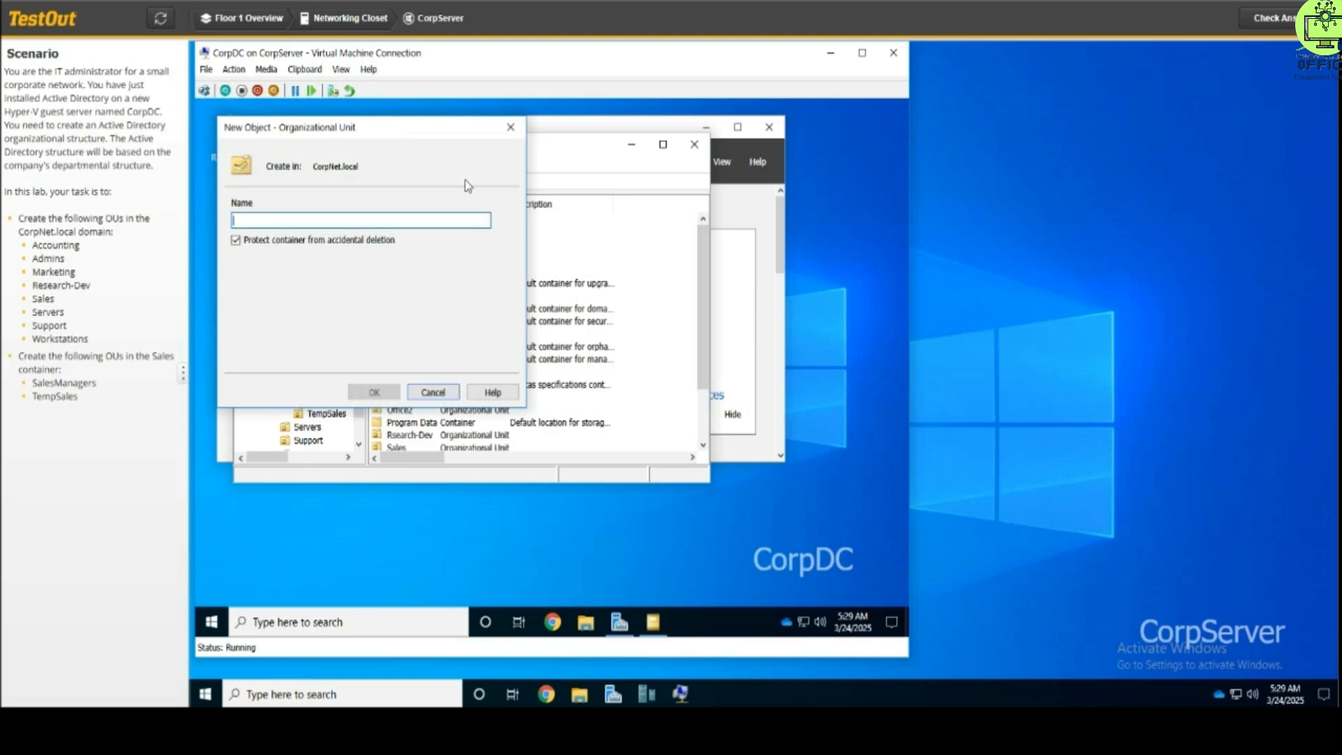
text(Resa)
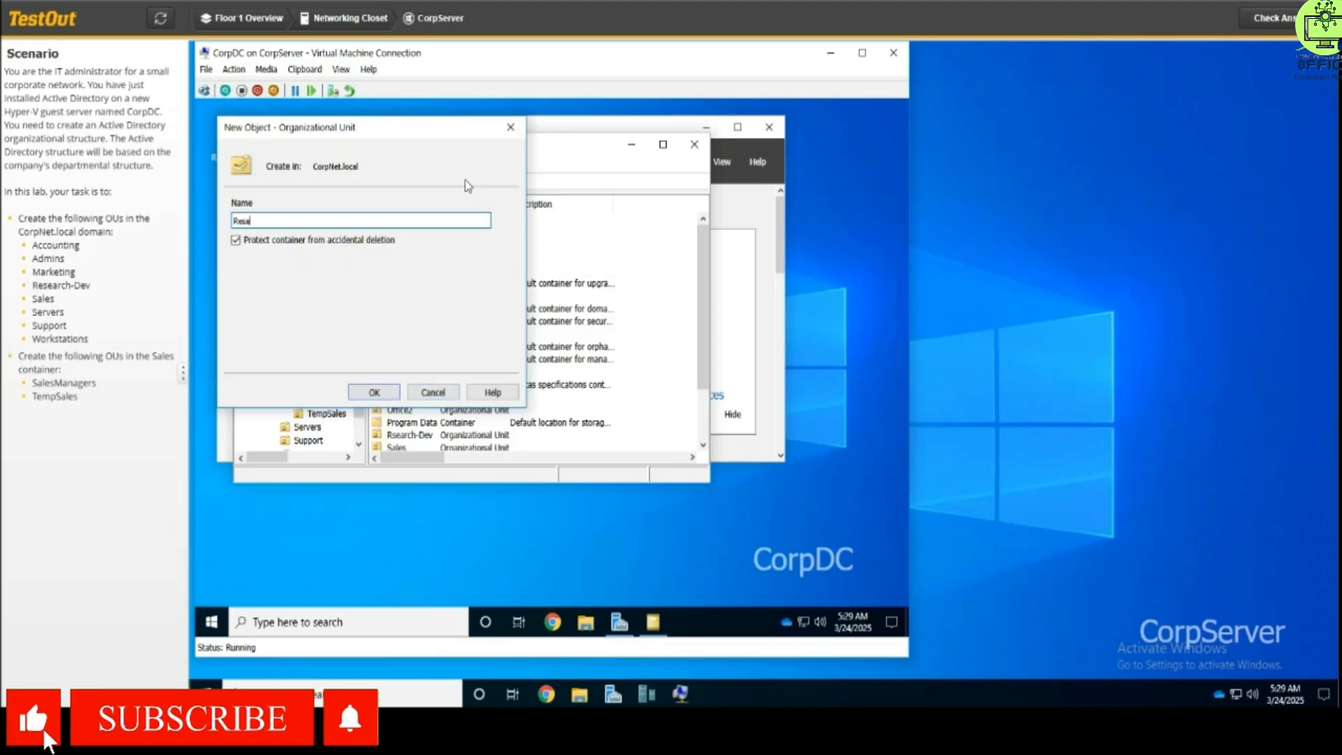
key(BackSpace)
text(earch-D)
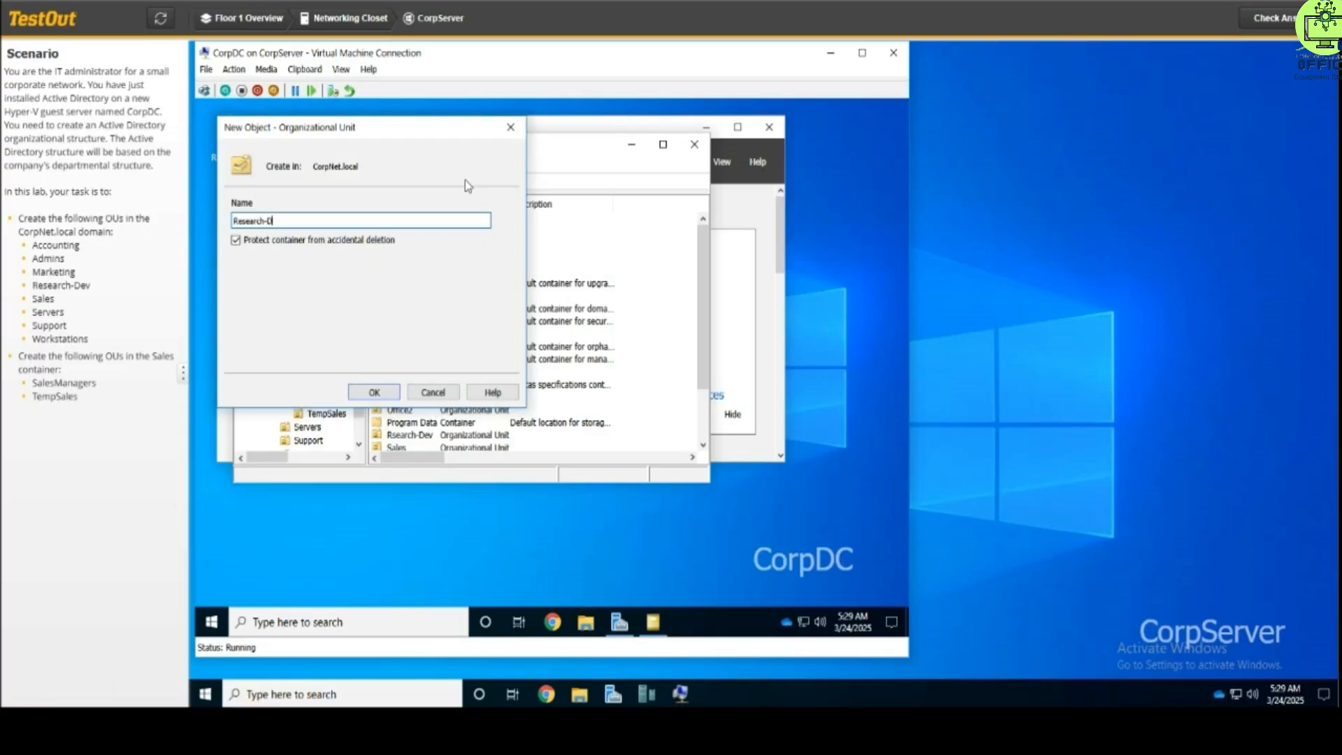
text(ev)
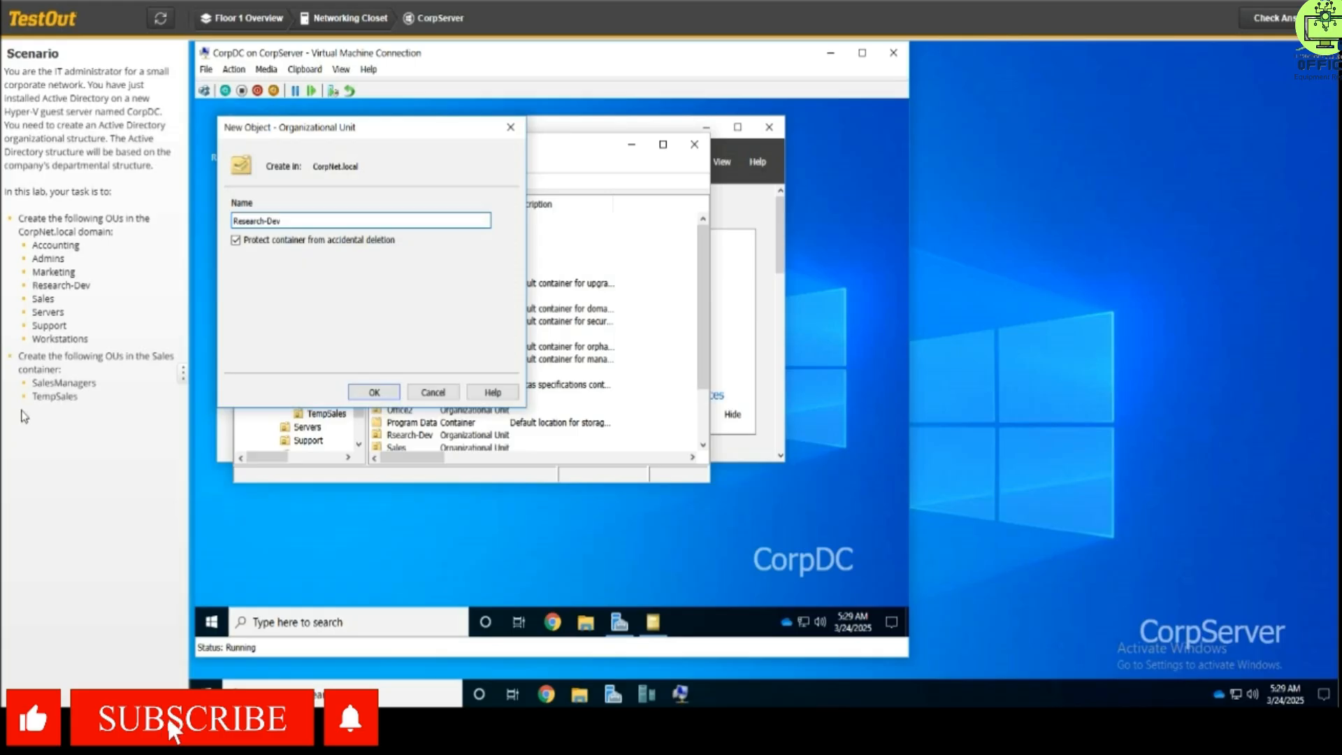
click(374, 393)
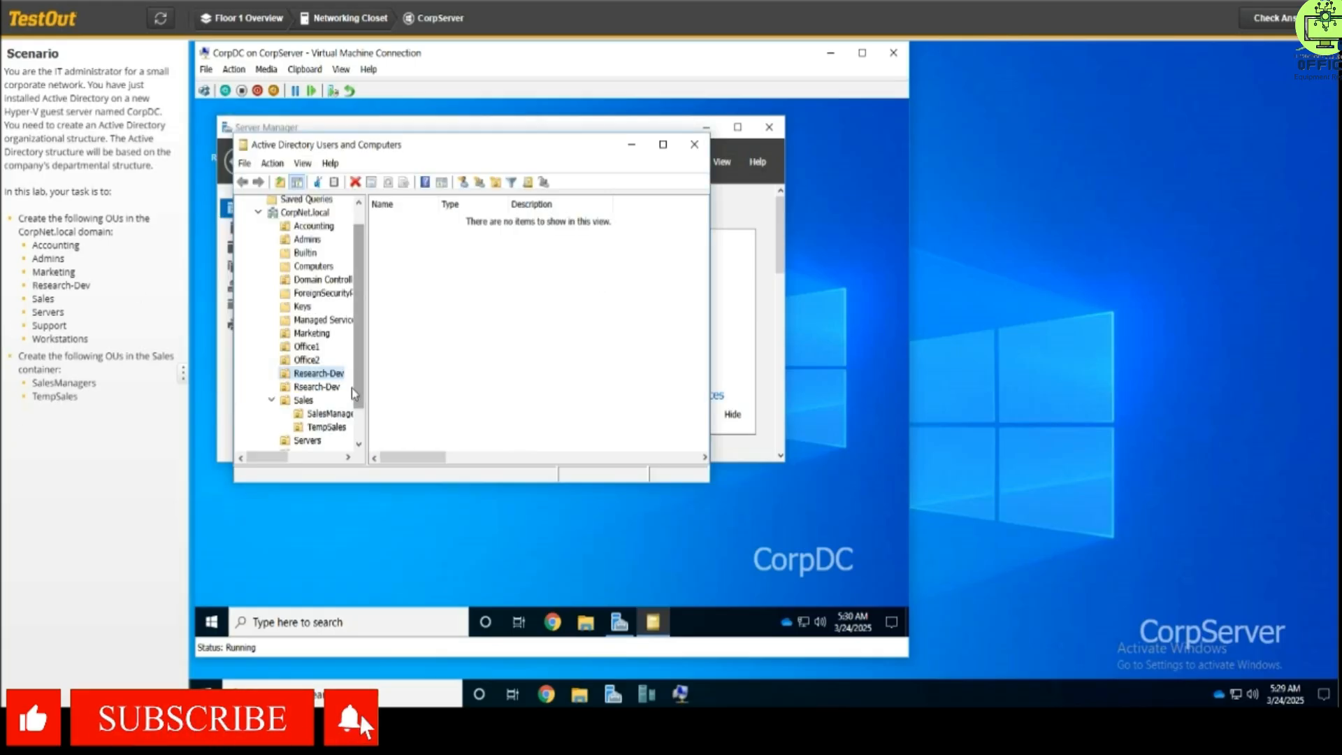
Try again to delete the misspelled Rsearch-Dev organizational unit
click(286, 389)
right_click(286, 390)
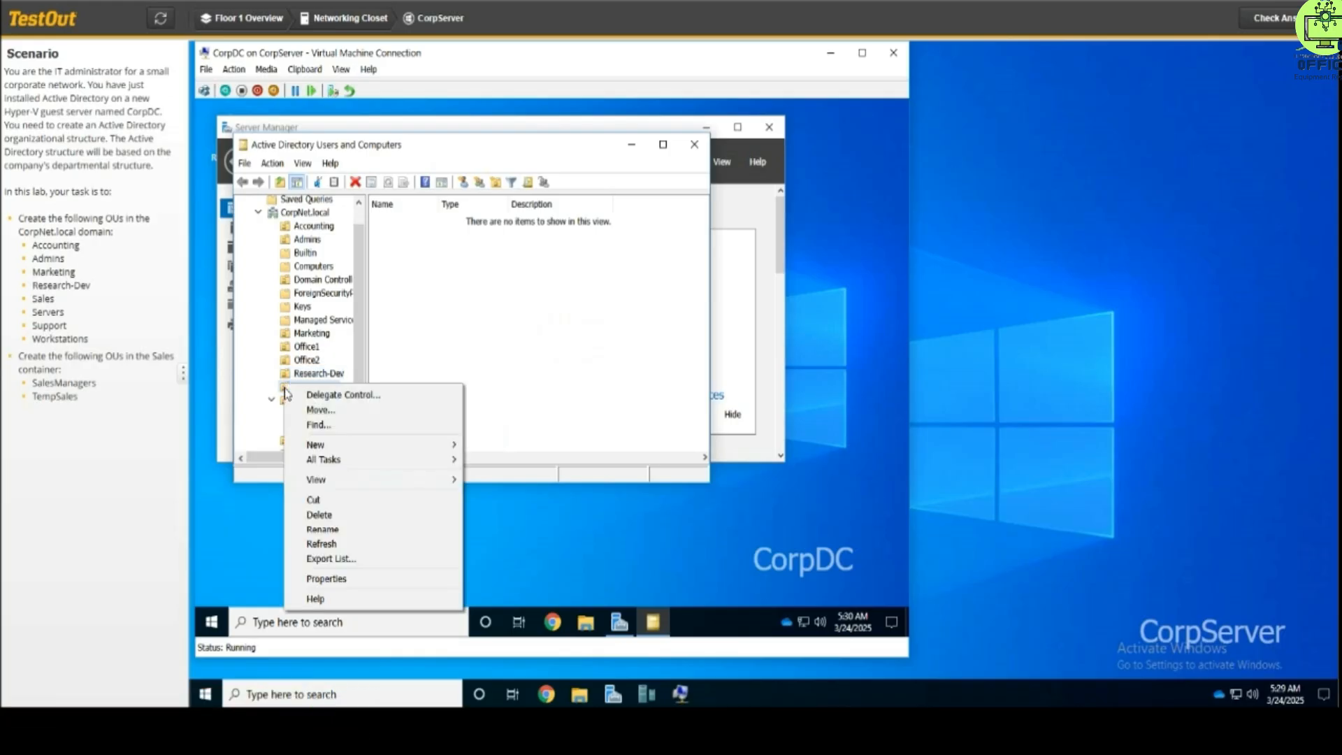
click(328, 515)
click(470, 239)
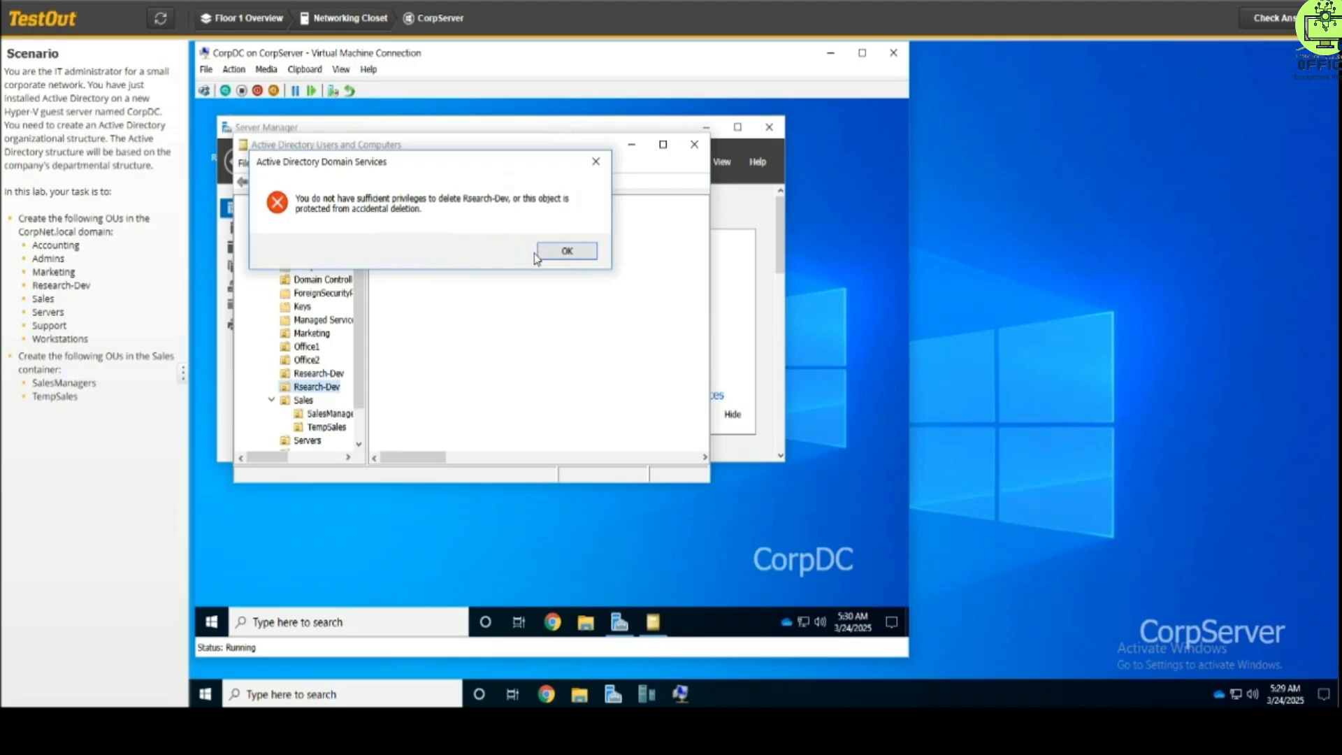
click(557, 253)
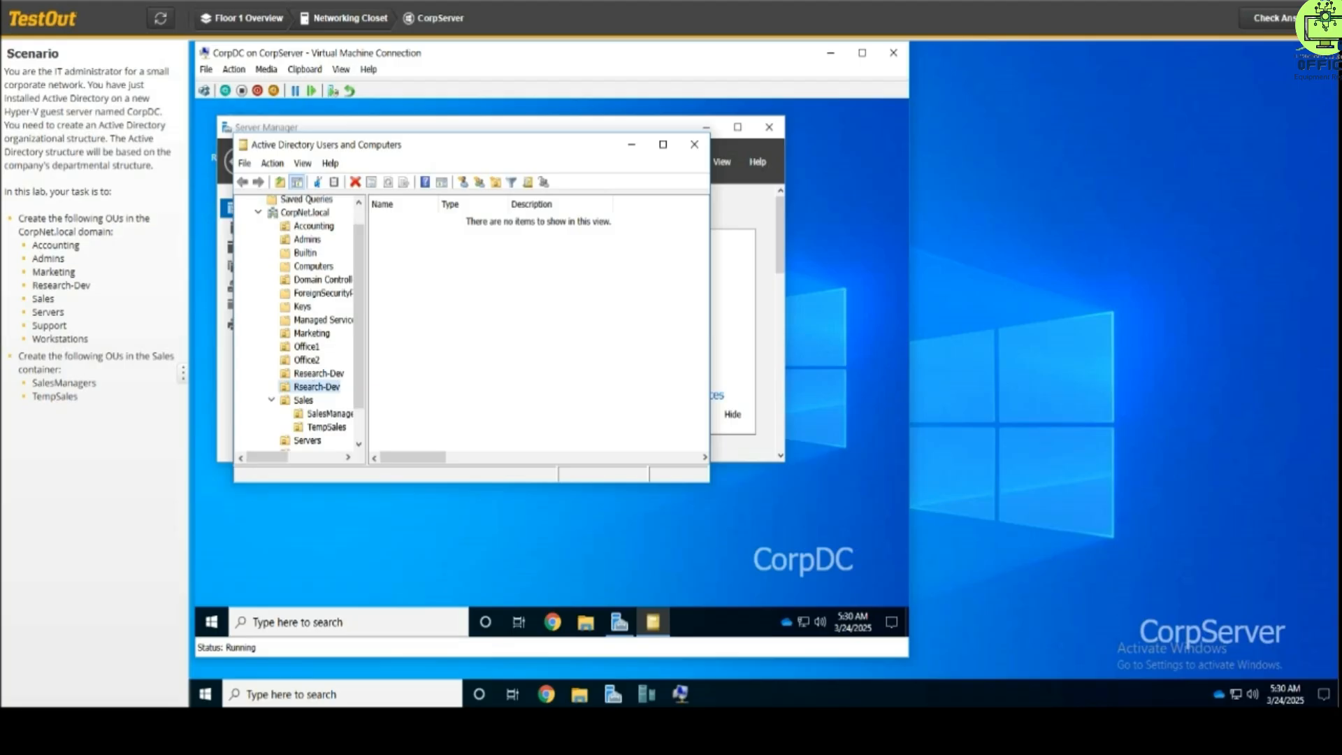
Recheck the lab answers for the remaining OU tasks and return to the lab
click(1269, 17)
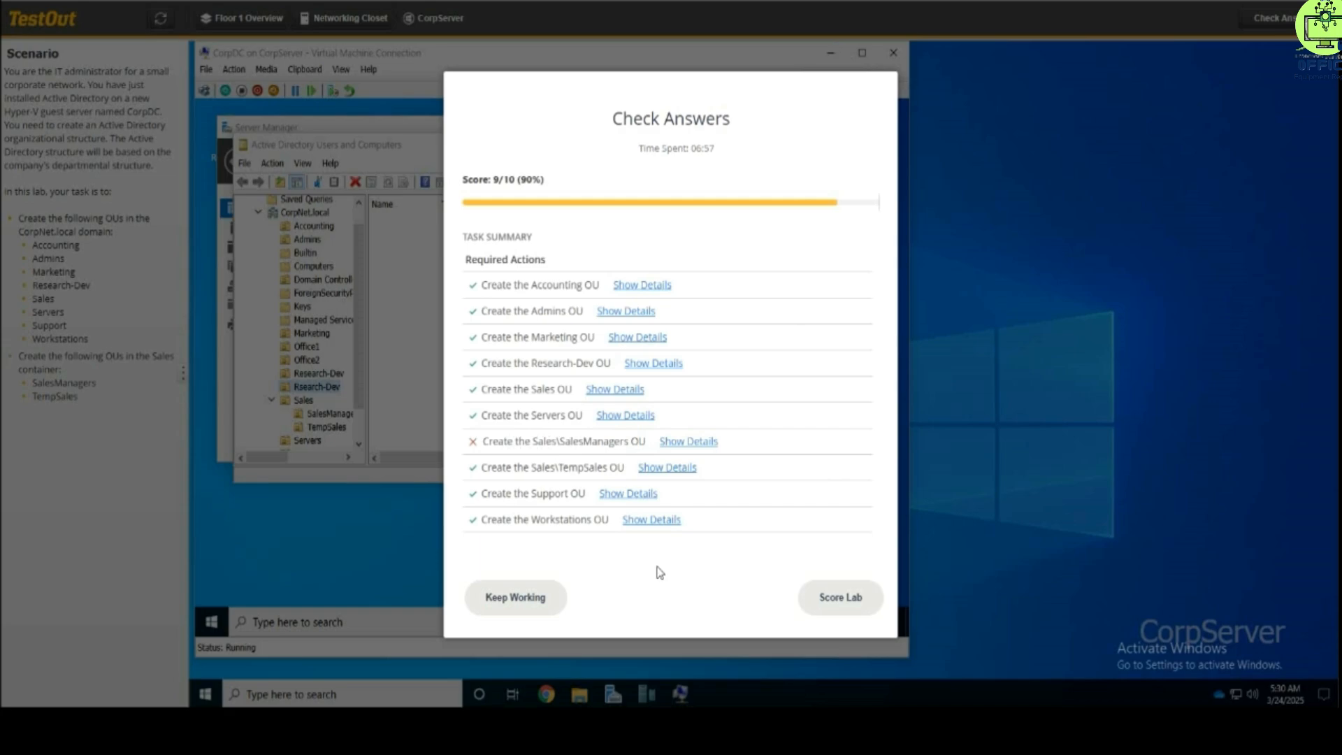
click(500, 596)
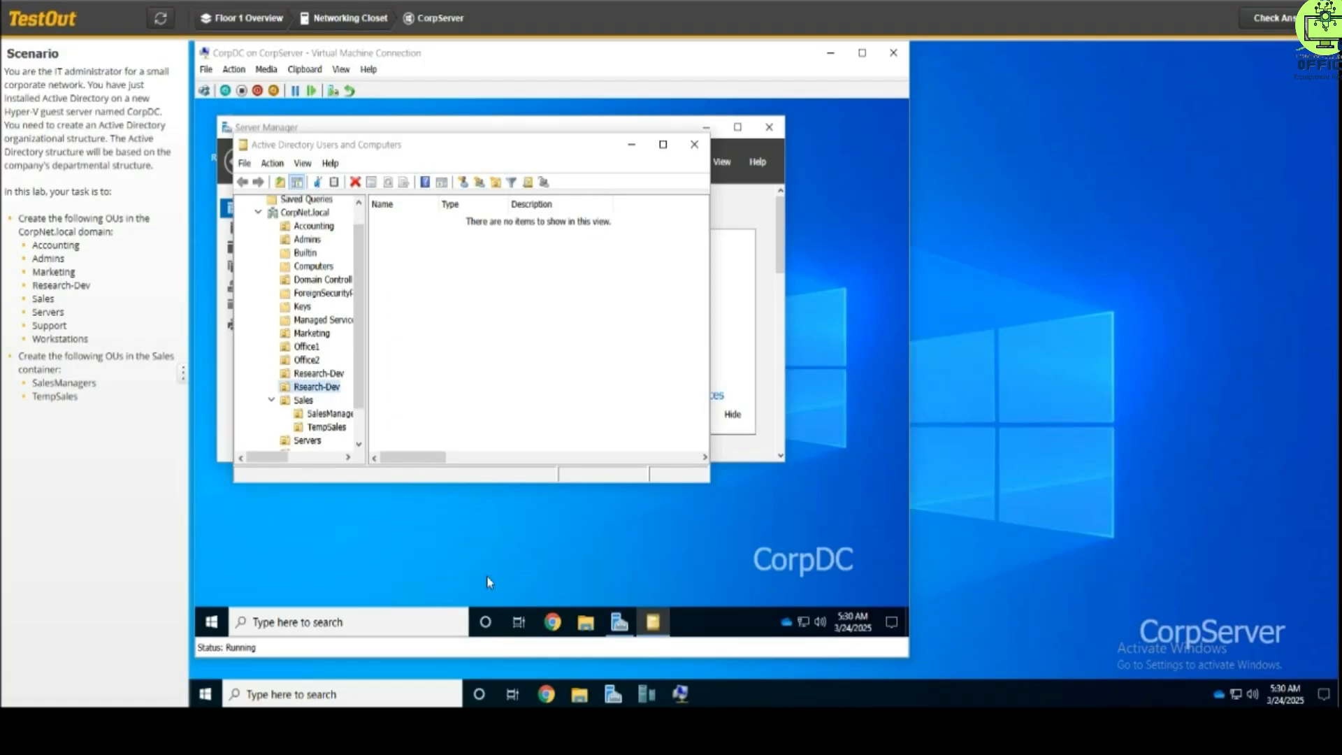
click(319, 417)
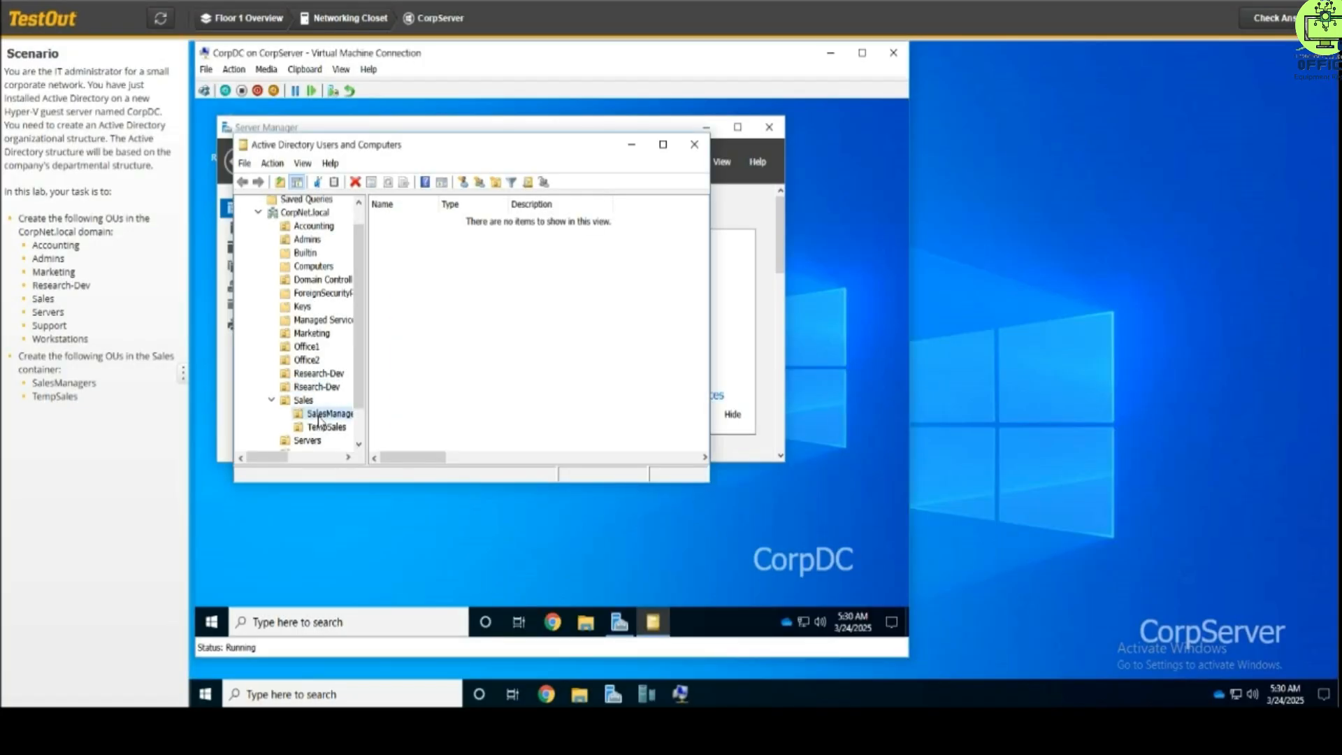
right_click(307, 418)
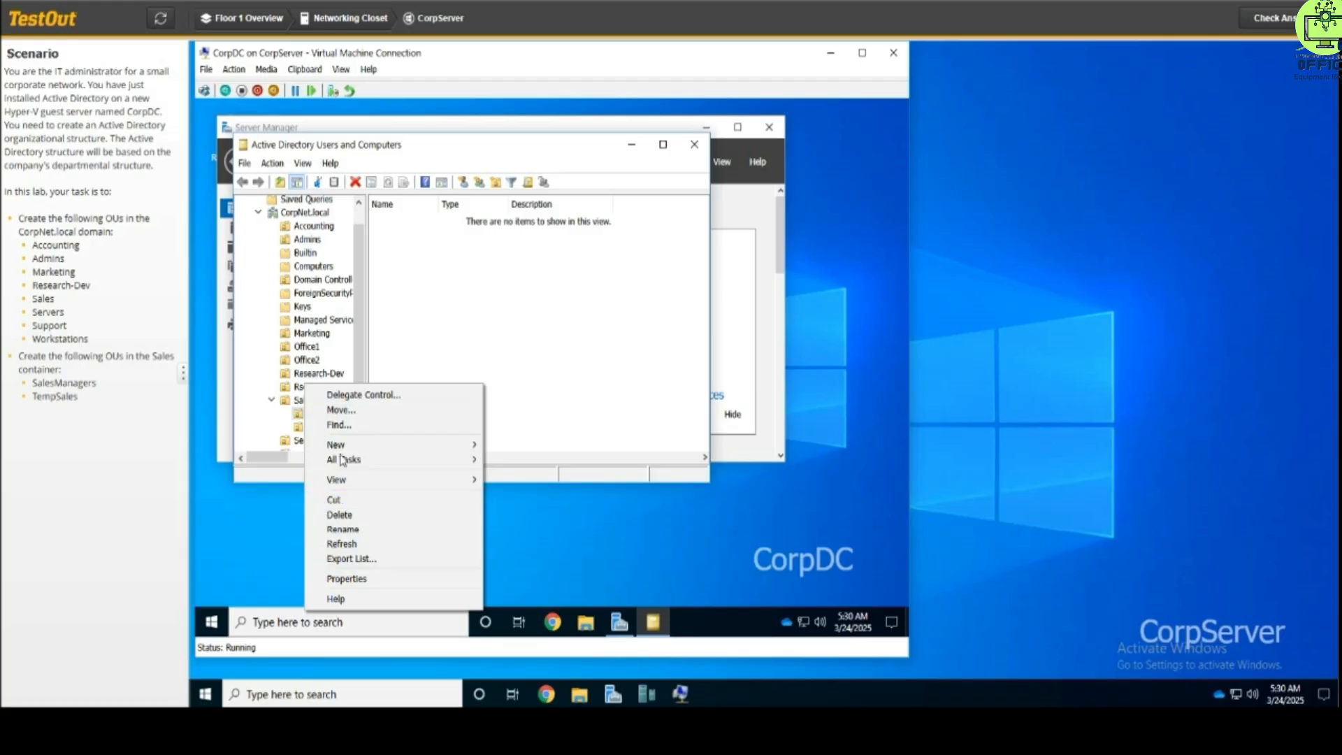
Create an organizational unit named SalesManagers inside the Sales OU, keeping accidental-deletion protection on, and check the lab answers
mouse_move(342, 460)
click(295, 404)
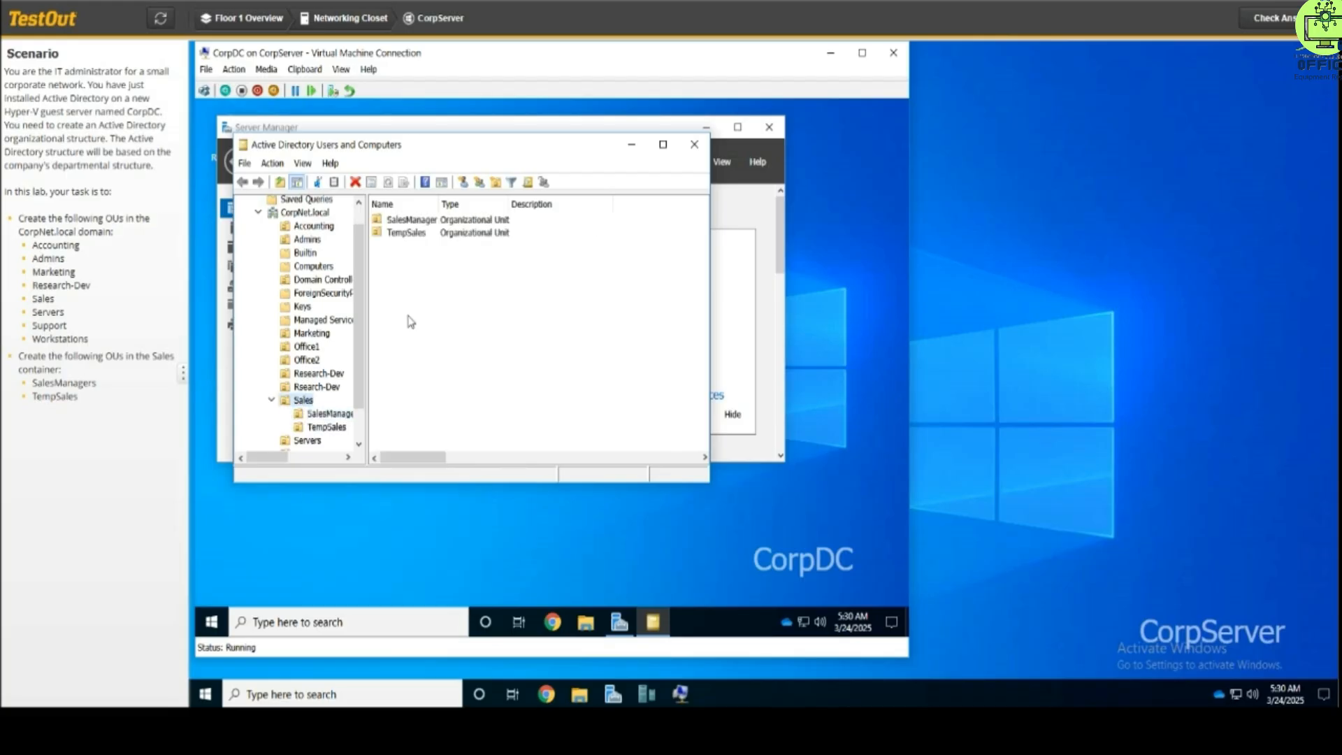
click(494, 184)
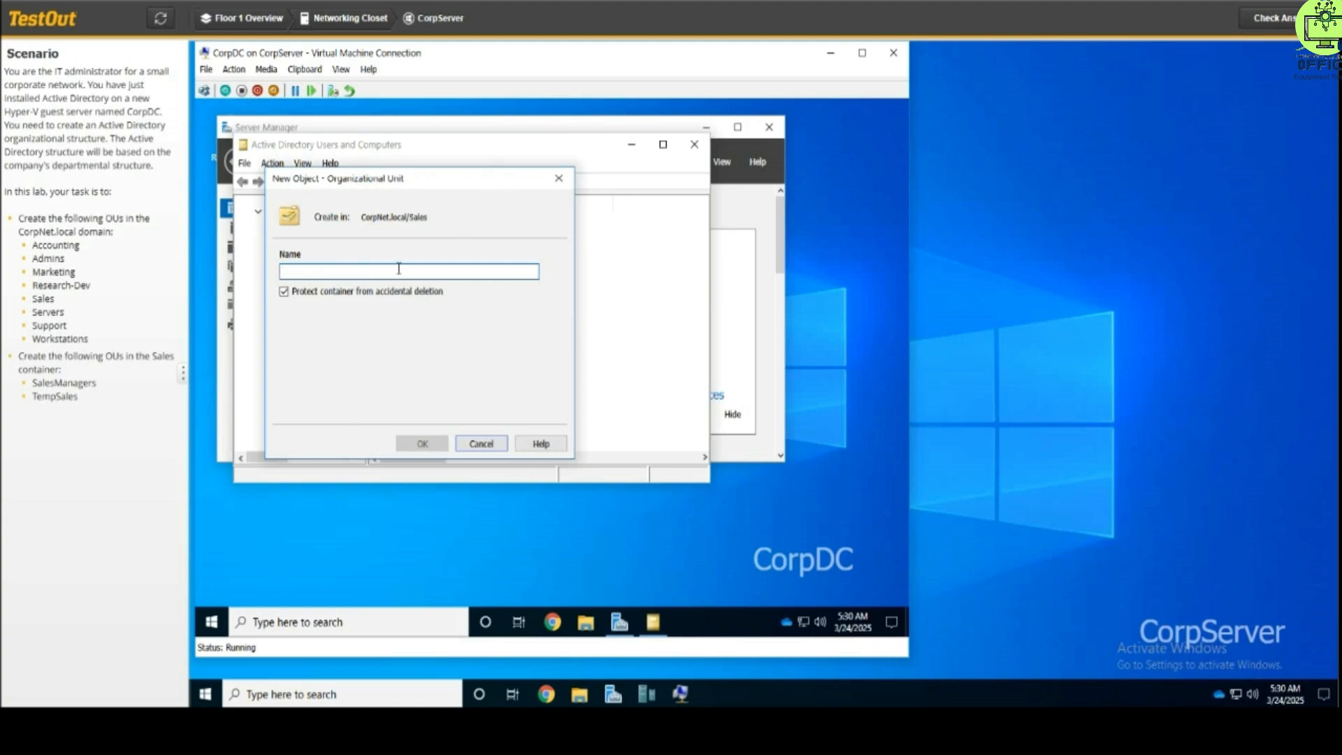
text(s)
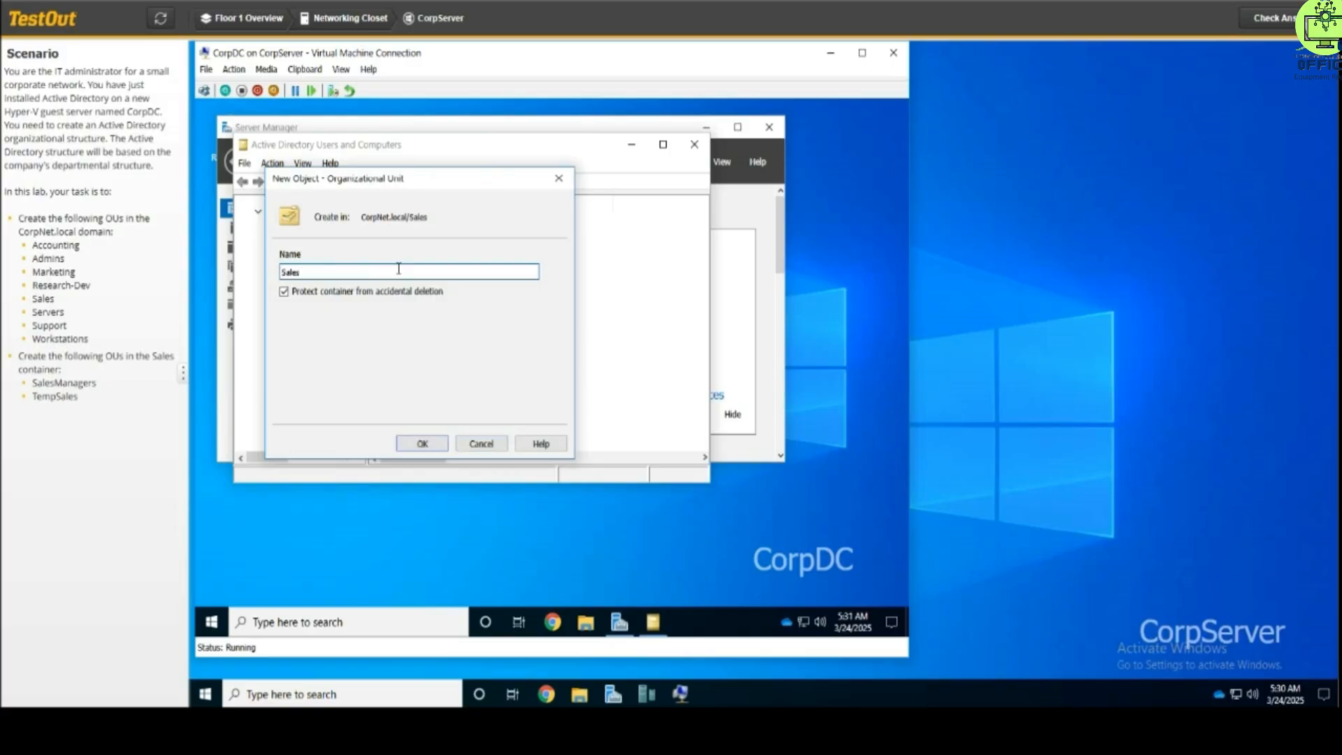
key(Tab)
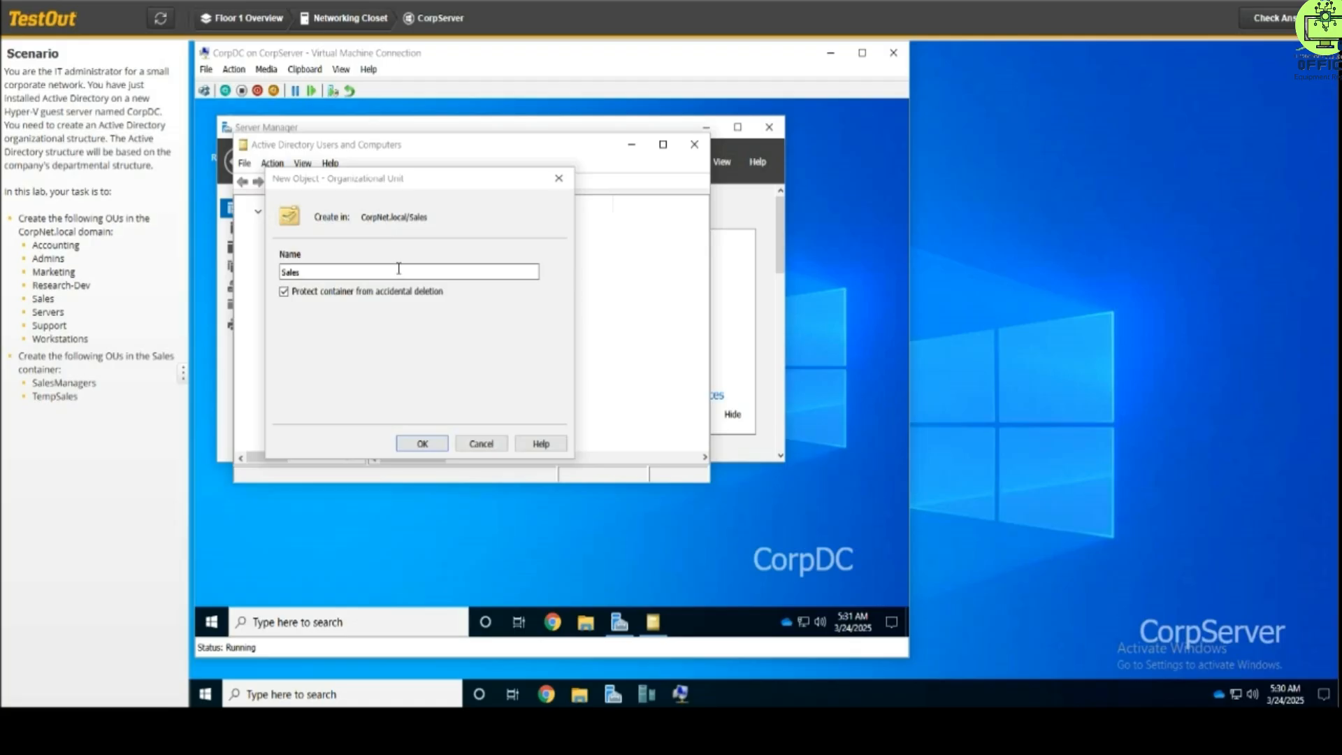
click(398, 269)
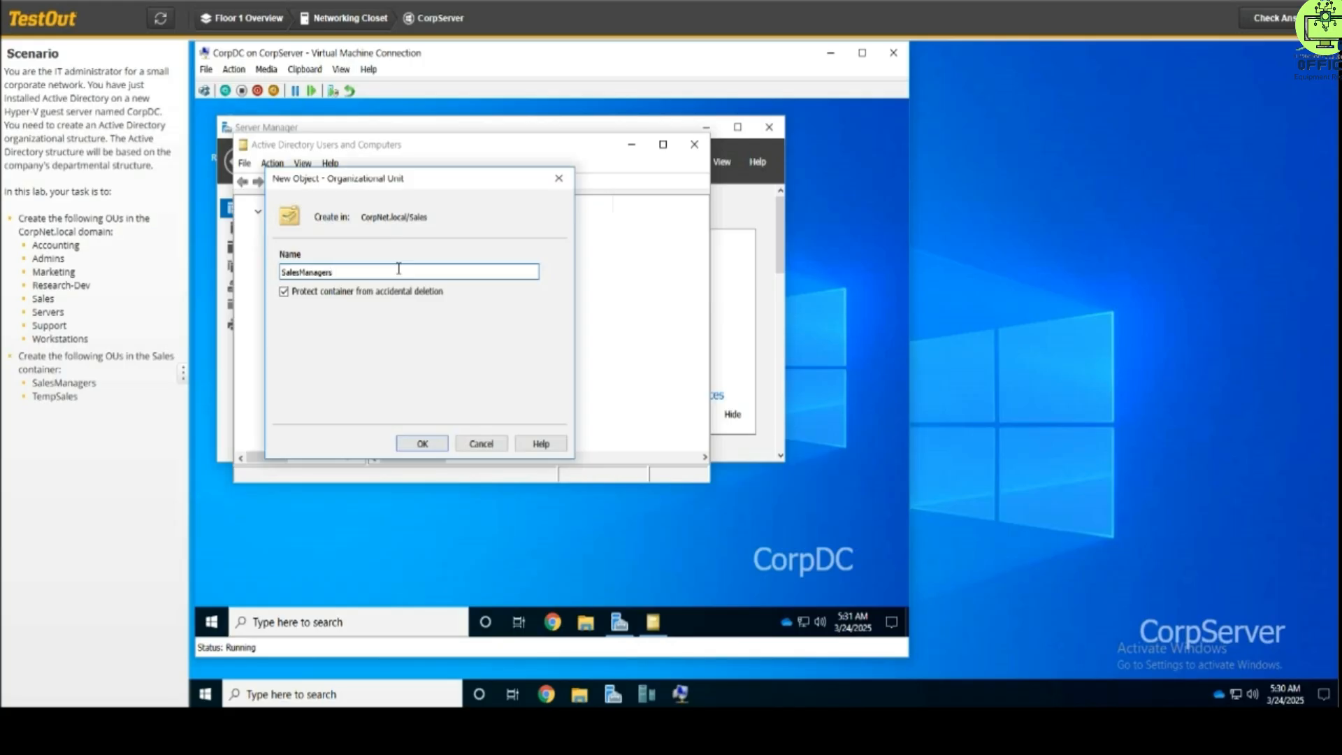
click(423, 444)
click(1272, 20)
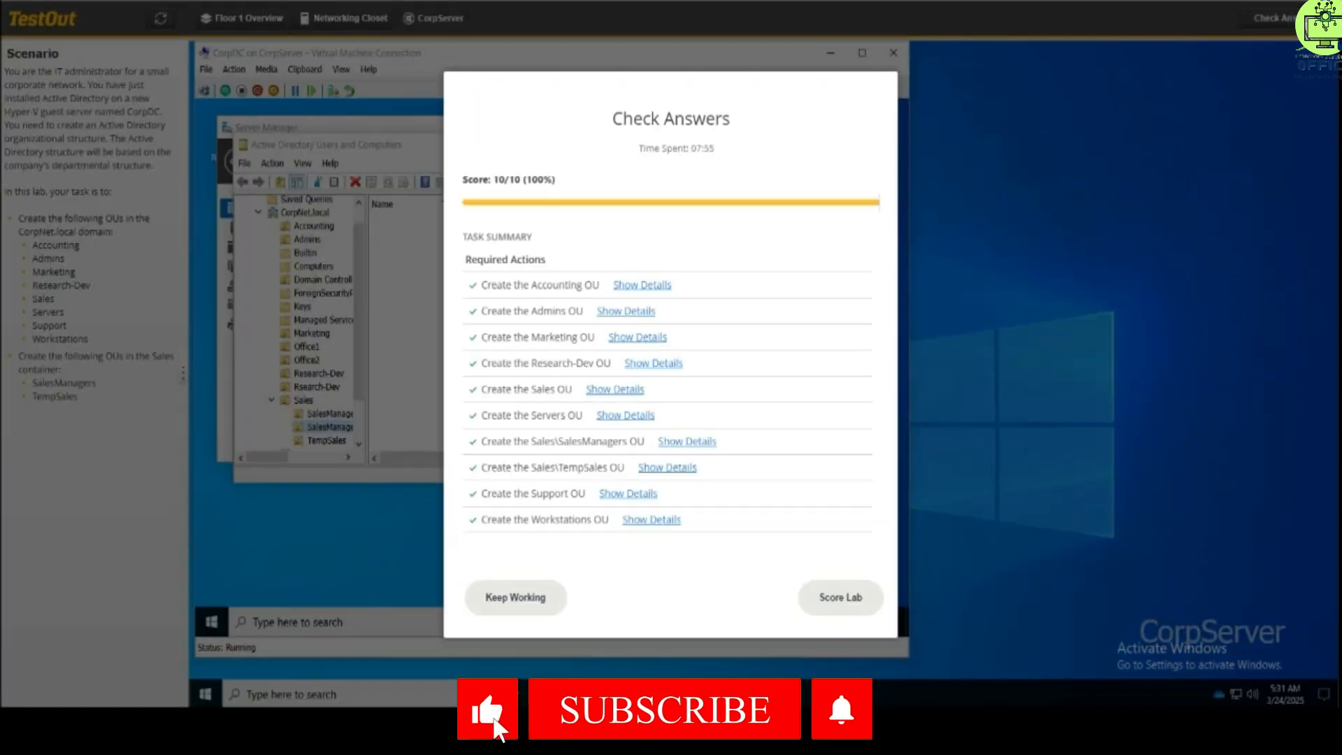